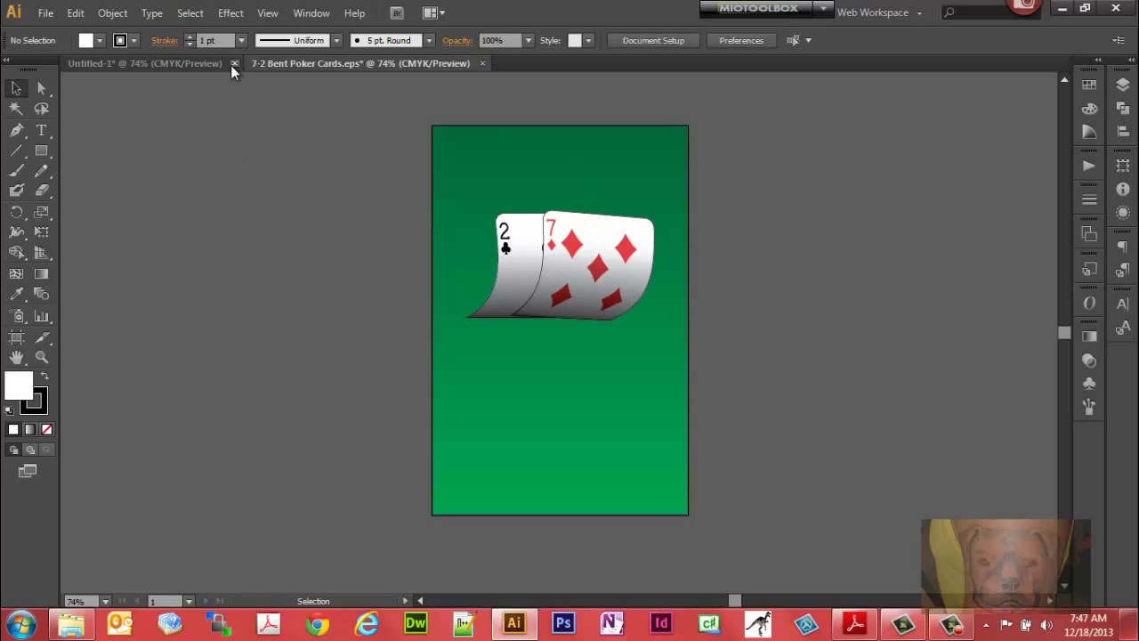
- Close the 7-2 Bent Poker Cards document without saving its changes
click(482, 63)
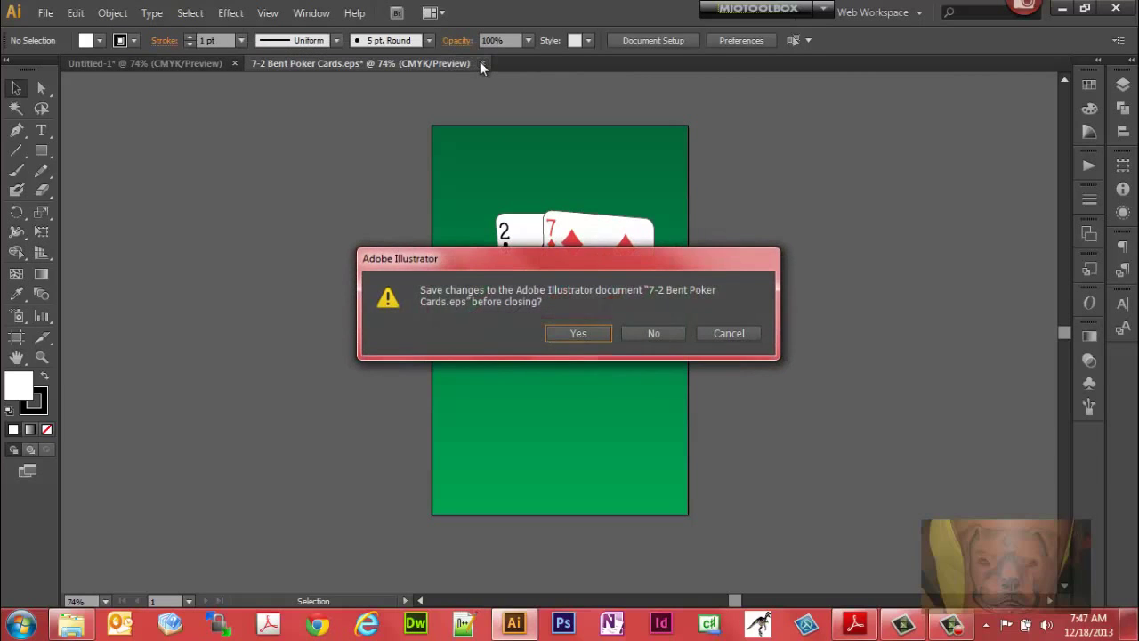
click(655, 335)
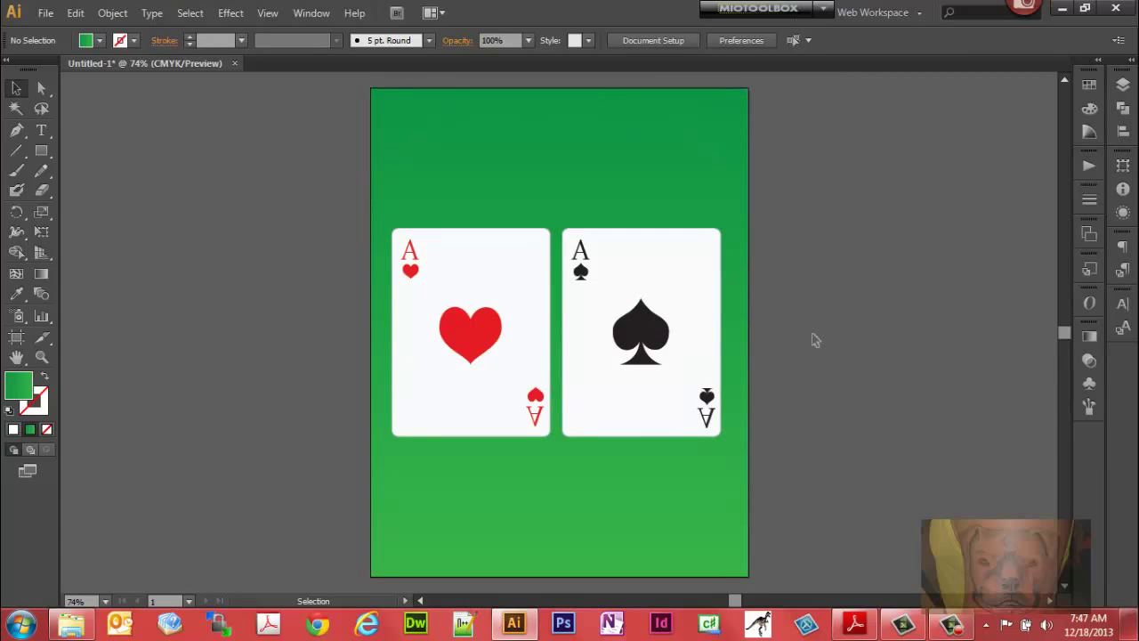
- Select the spade card and the heart card bodies together
click(532, 178)
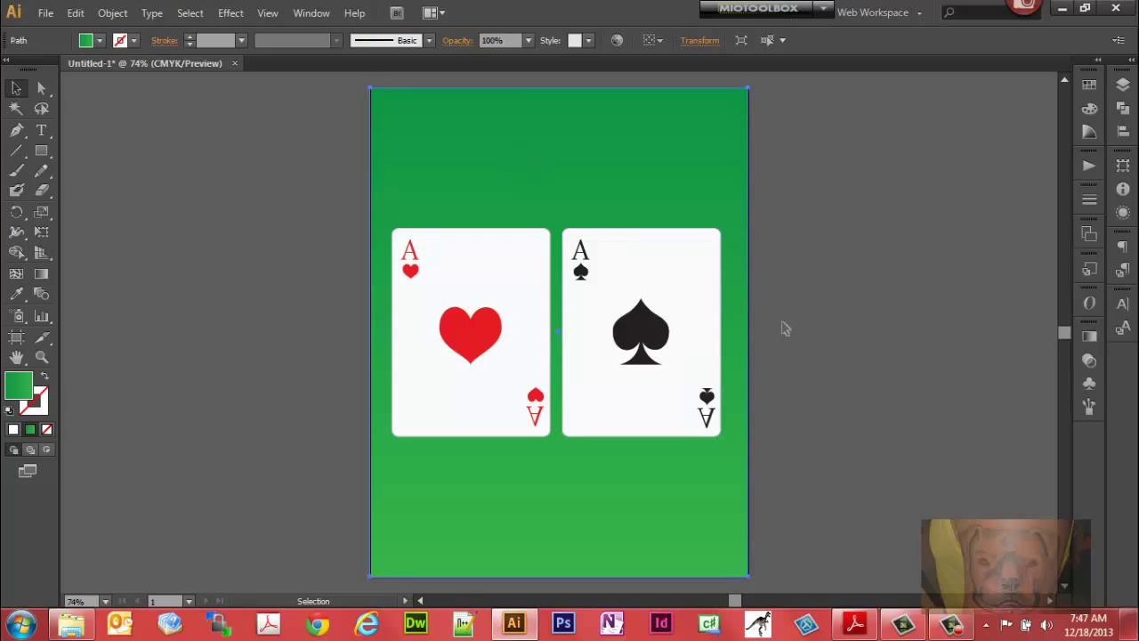
click(675, 315)
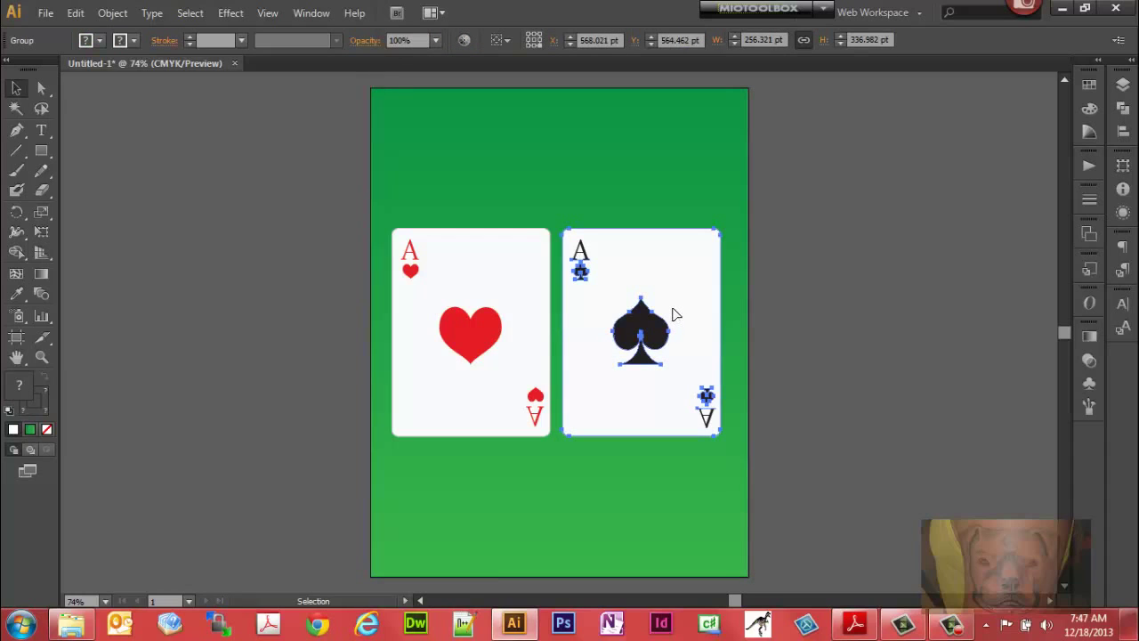
shift+click(396, 237)
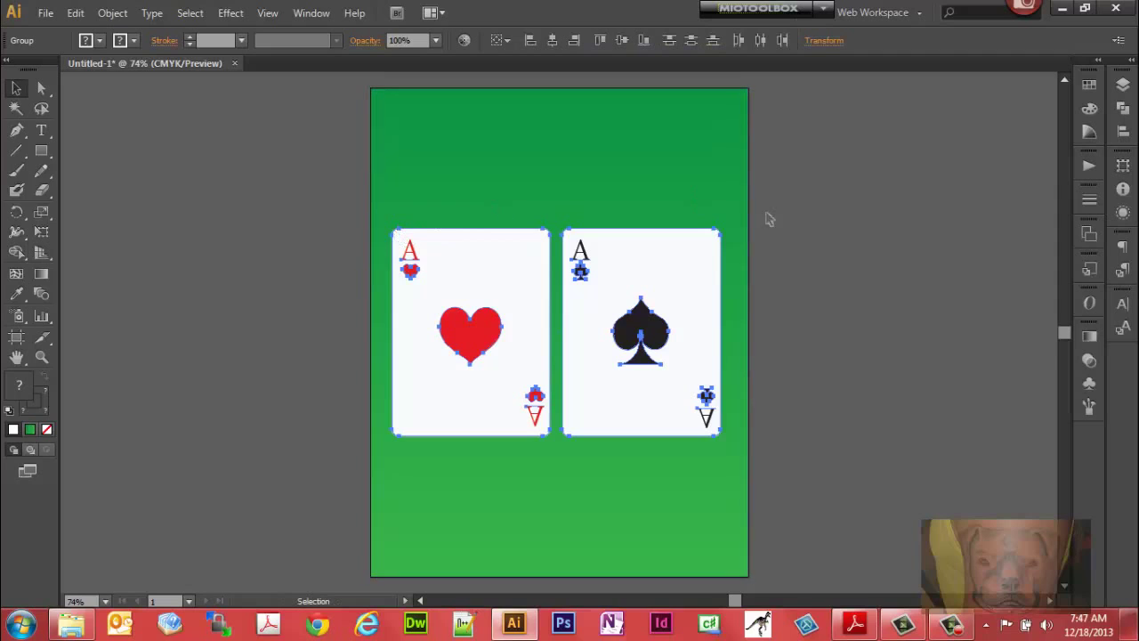
click(1088, 338)
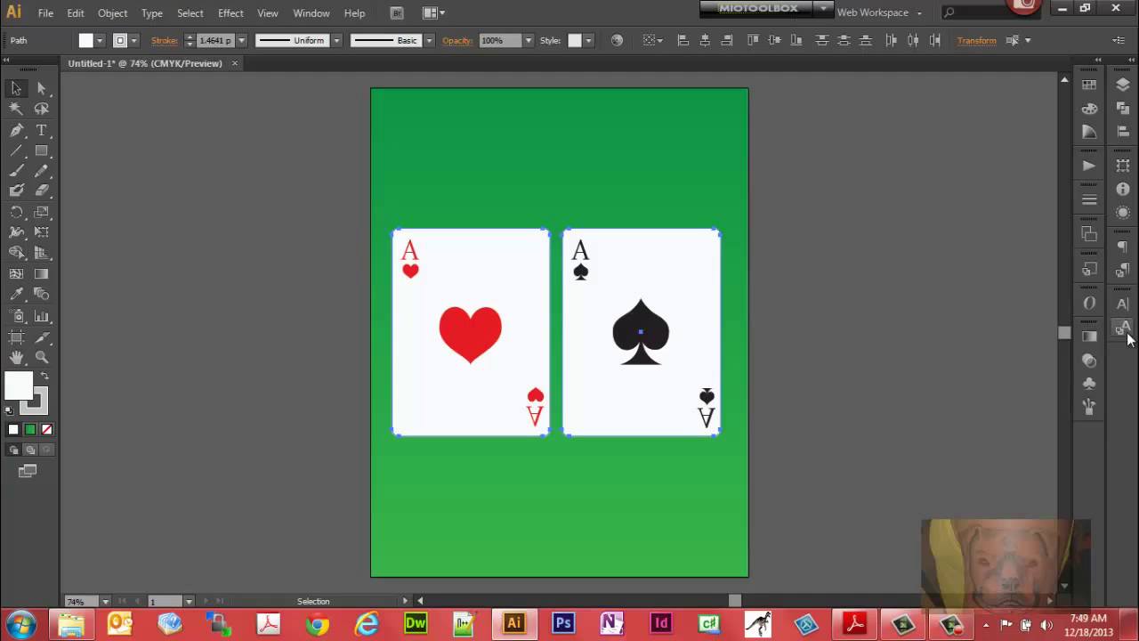
- Fill both cards with a gradient running from a black stop to a white stop
click(1093, 338)
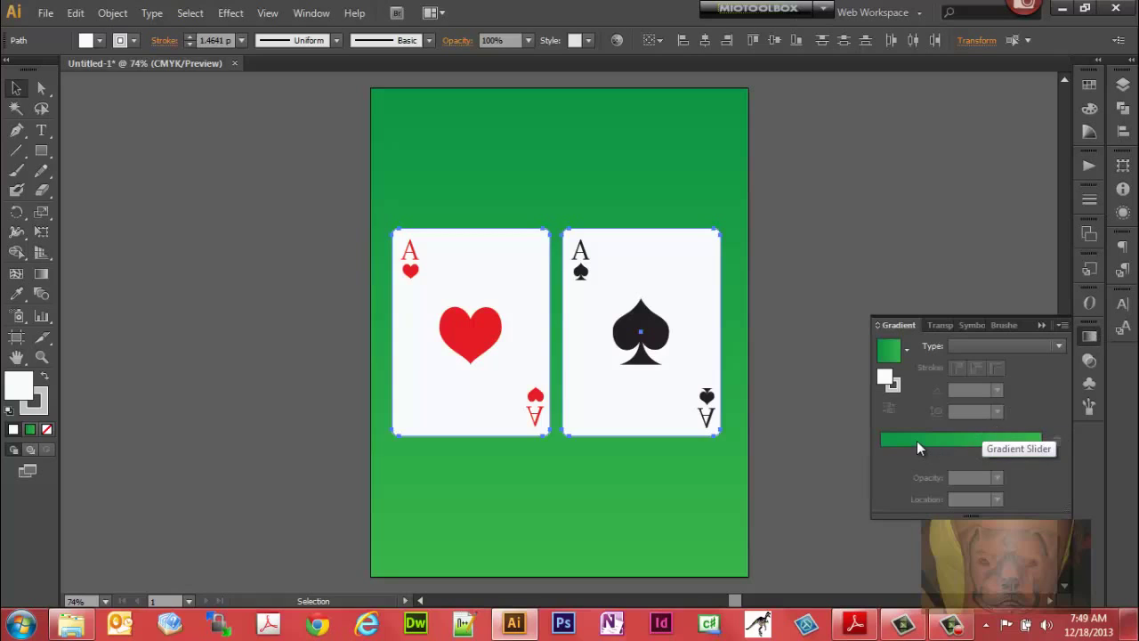
click(916, 439)
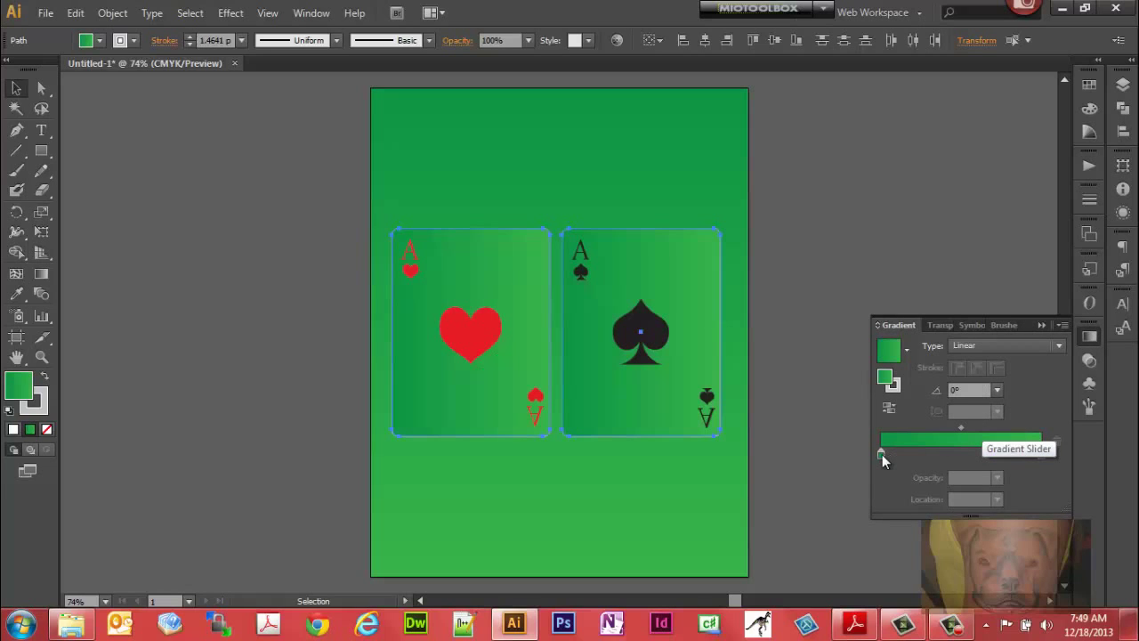
click(881, 454)
double_click(882, 454)
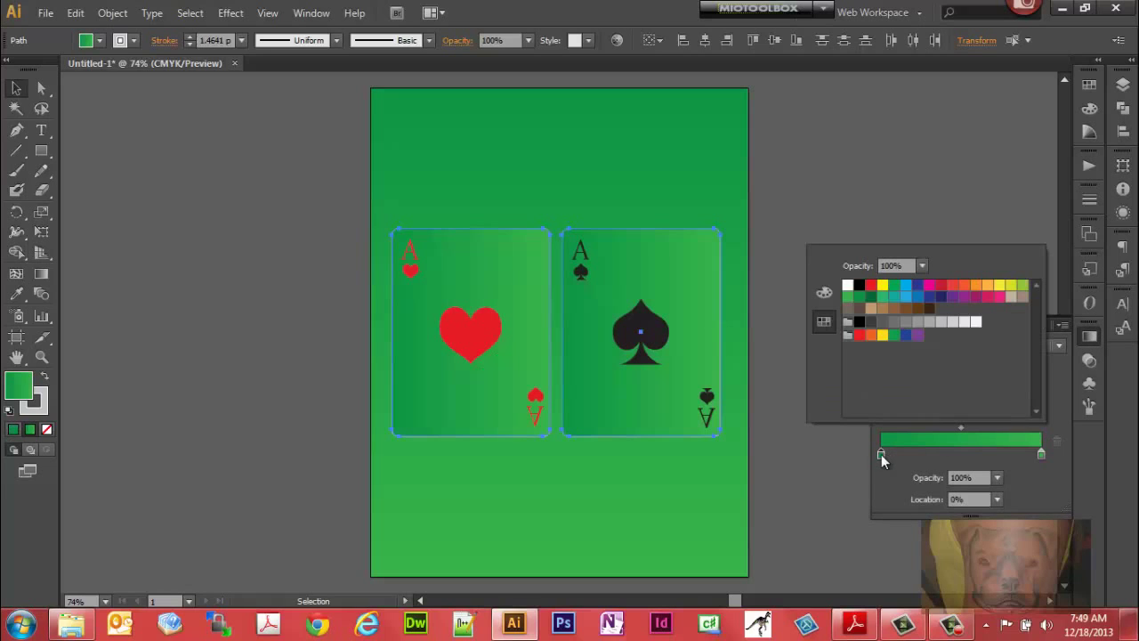
click(860, 323)
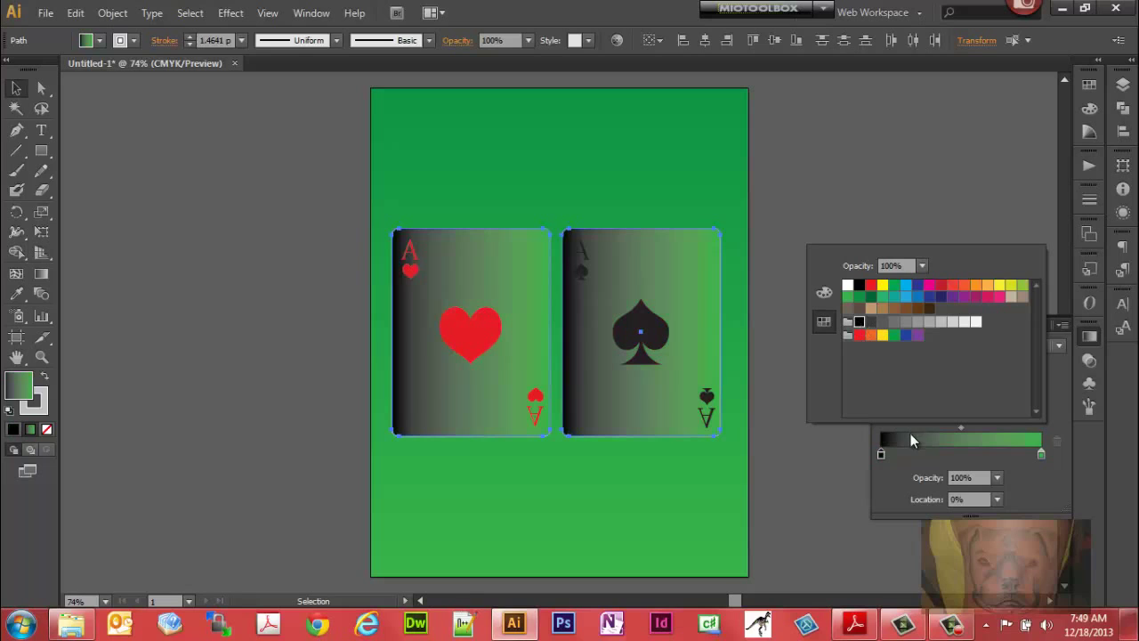
double_click(1041, 455)
click(847, 285)
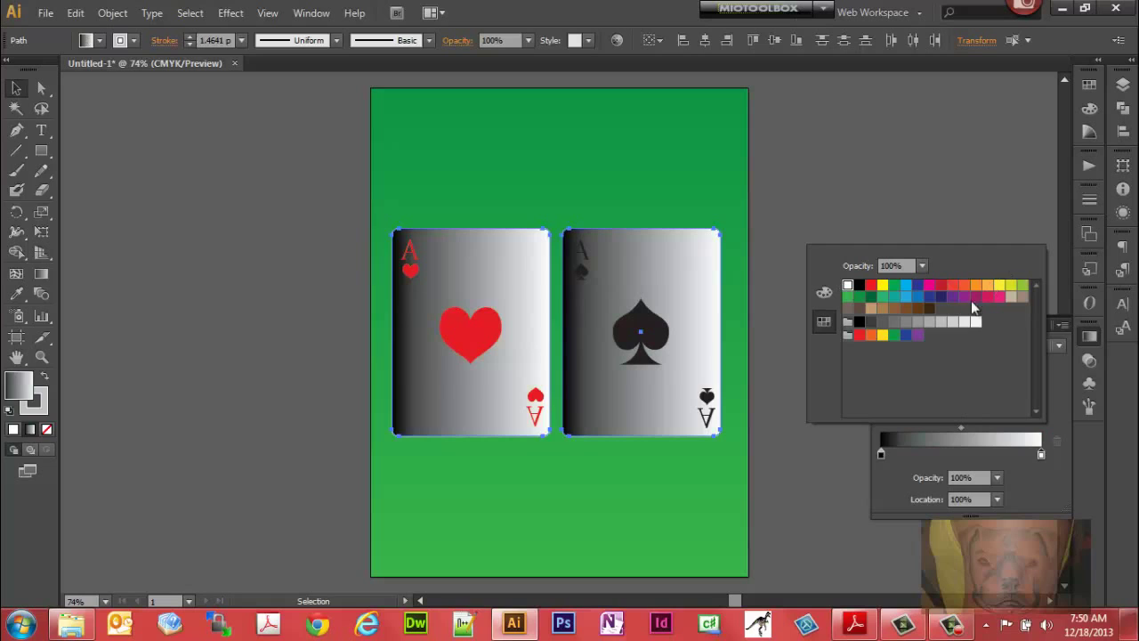
key(Escape)
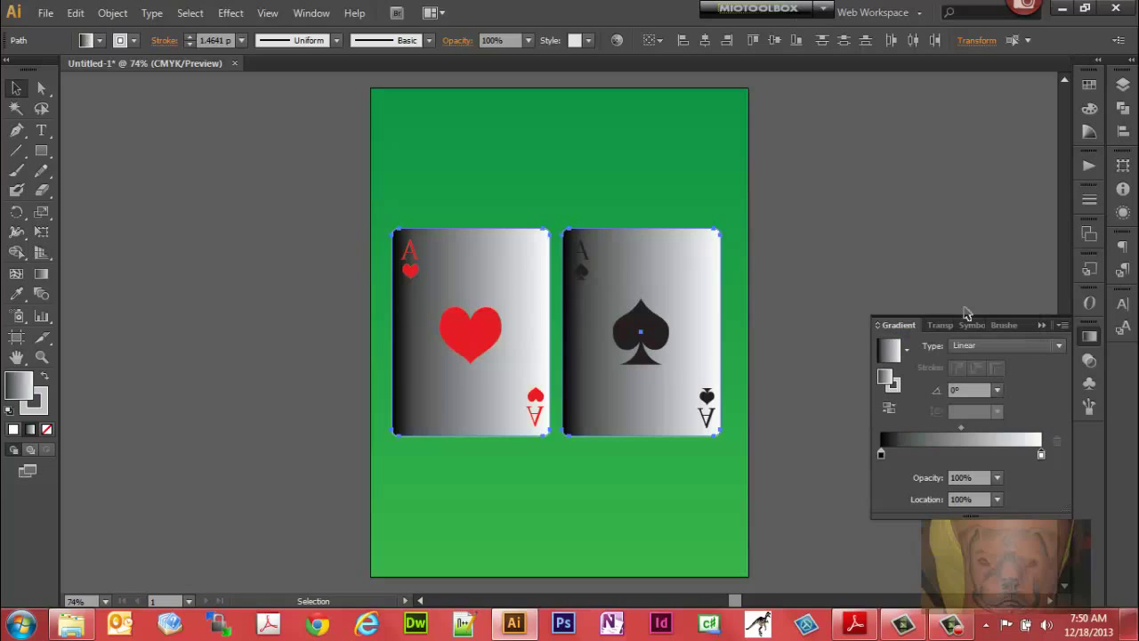
- Set the gradient angle to 90°, shift the midpoint, and make the dark stop grey
click(997, 390)
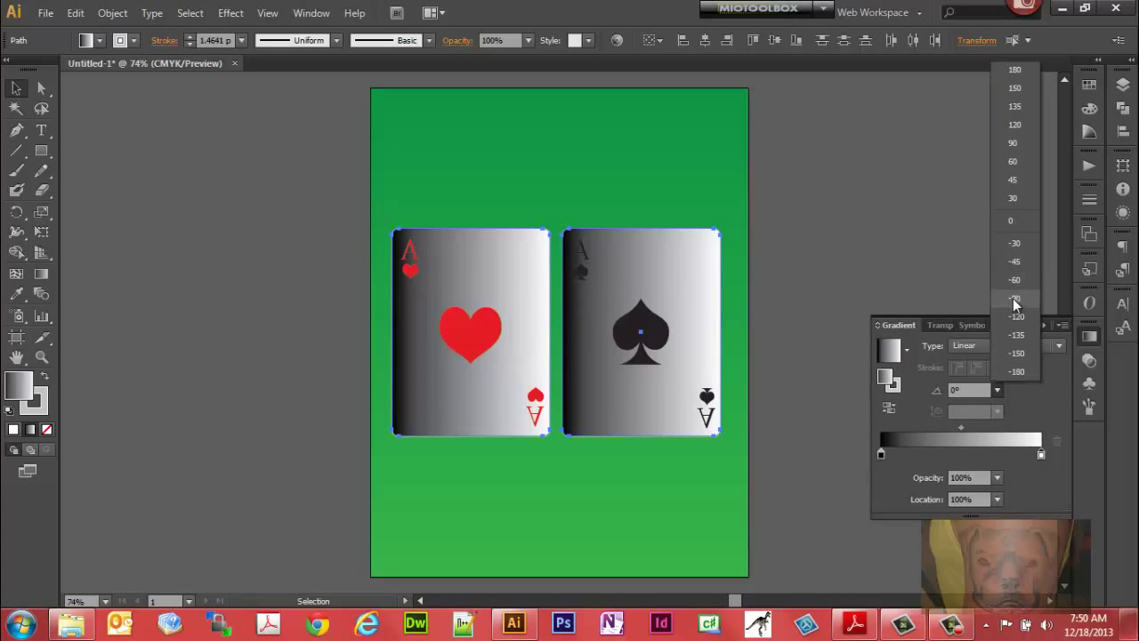
click(1016, 299)
click(998, 390)
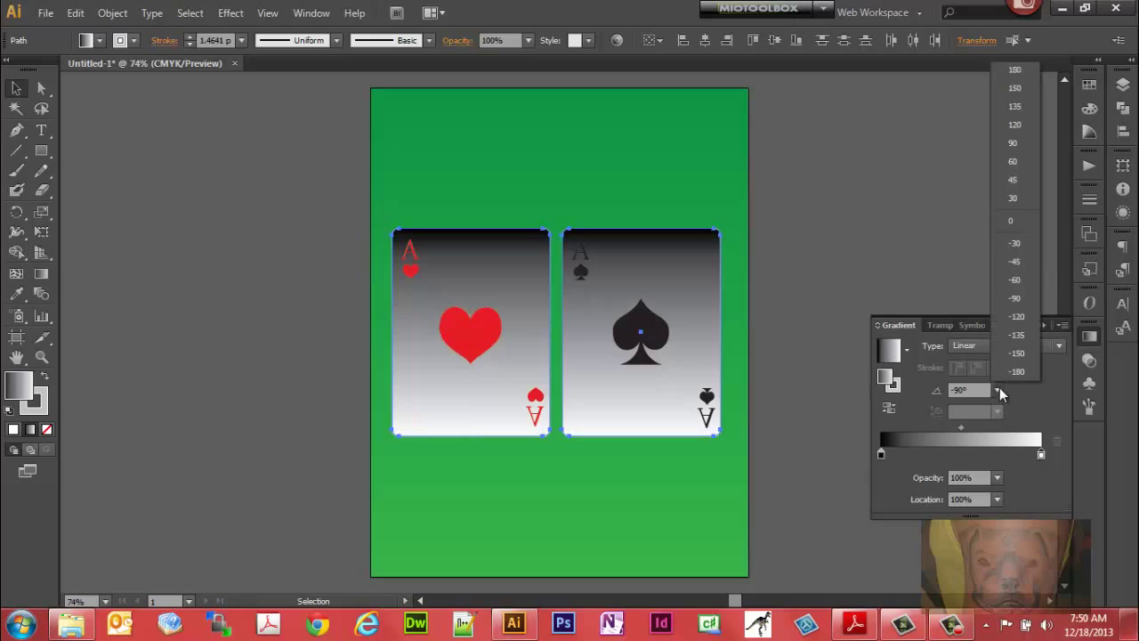
click(1014, 143)
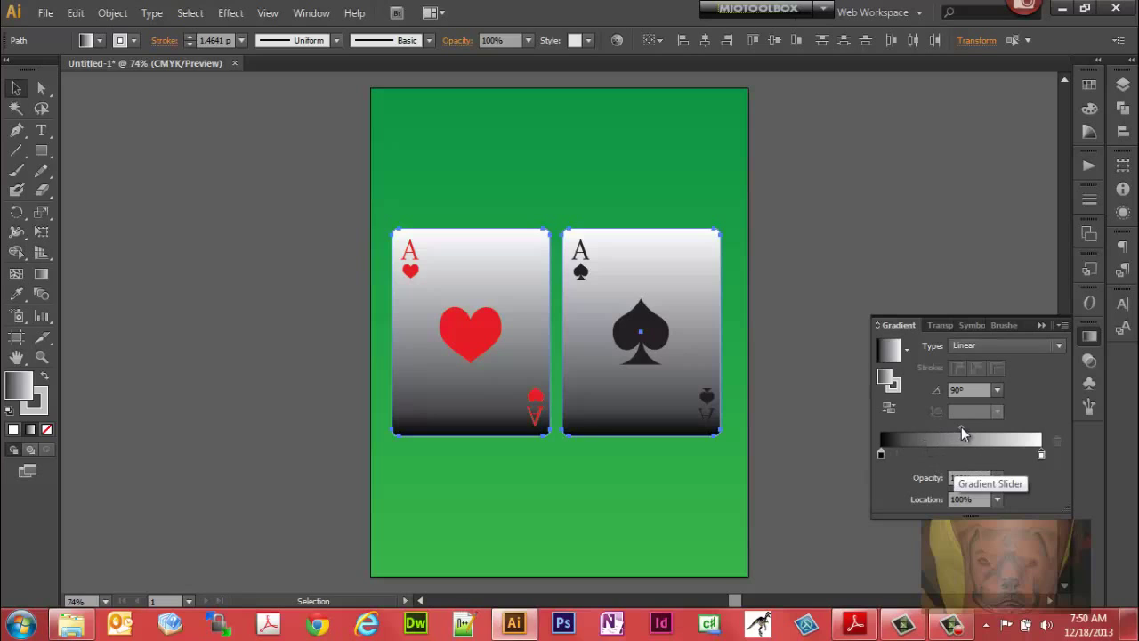
mouse_move(962, 428)
mouse_down()
mouse_move(900, 435)
mouse_move(959, 431)
mouse_up()
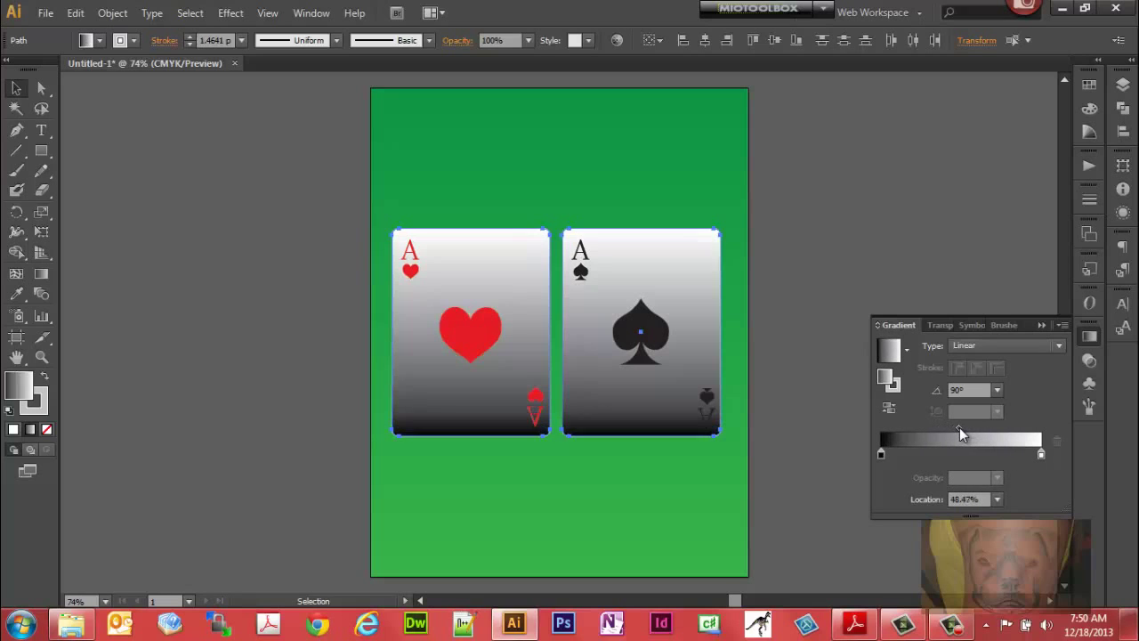
double_click(881, 454)
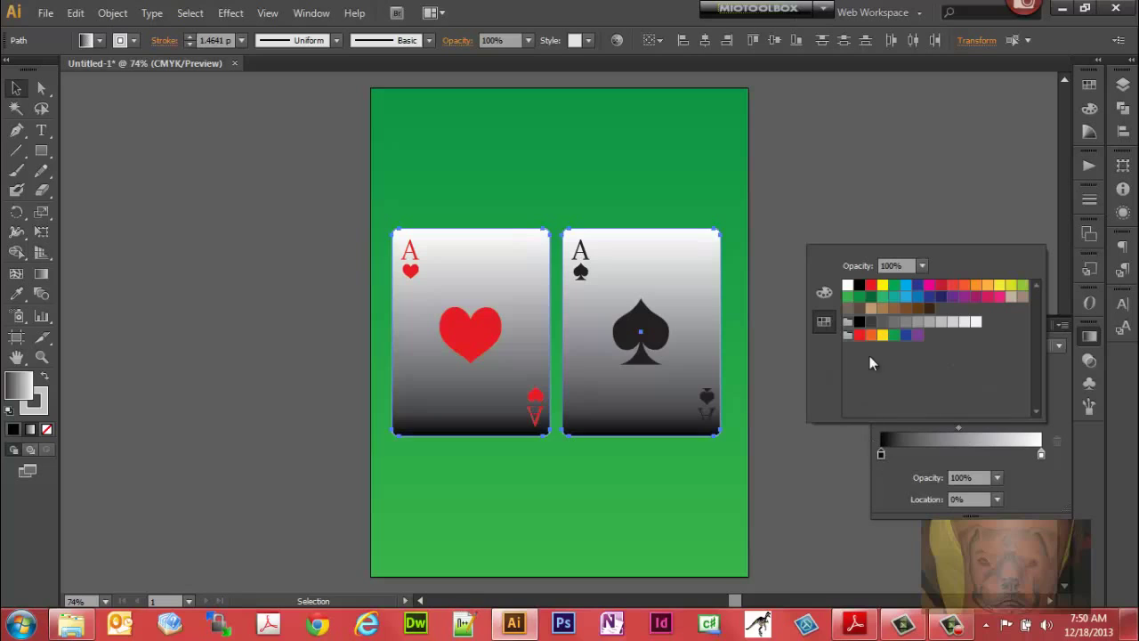
click(870, 322)
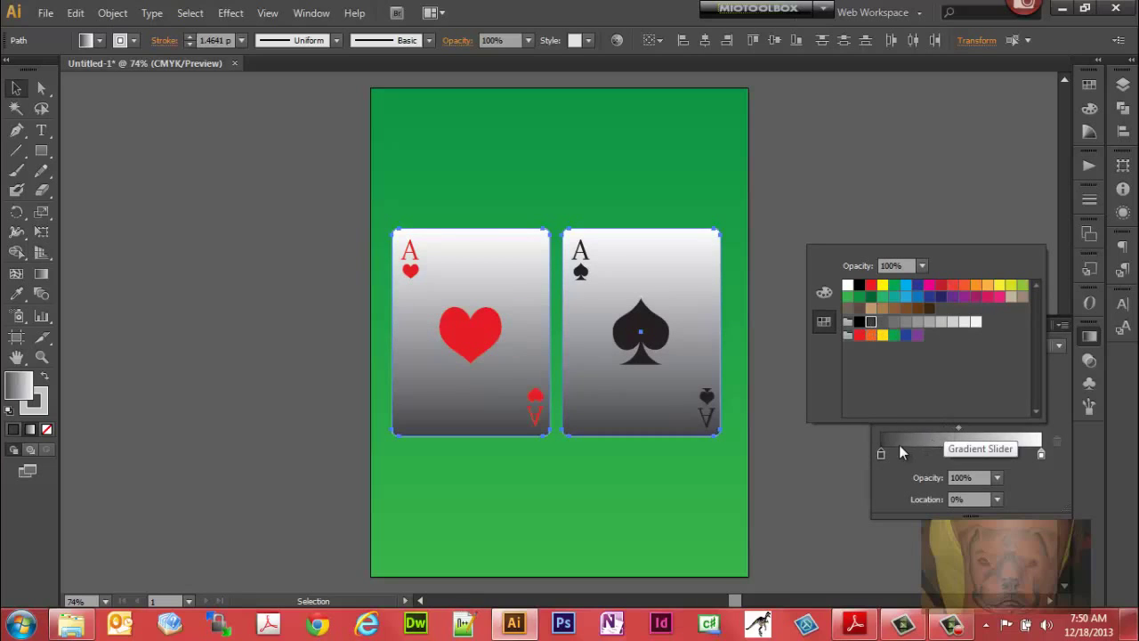
click(889, 482)
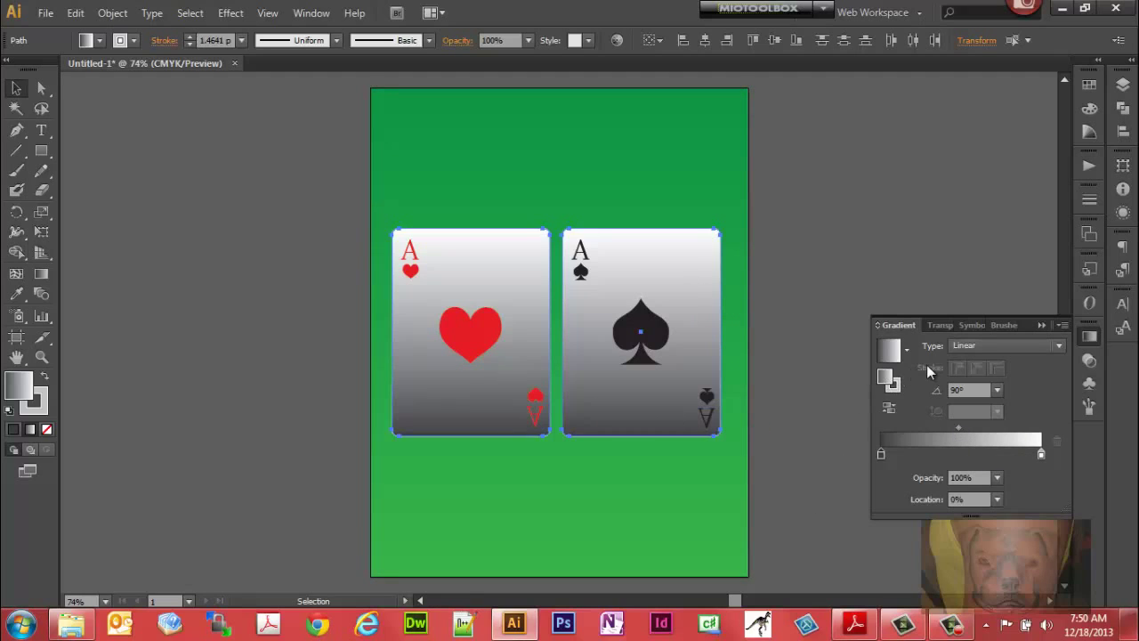
- Set the big heart, corner heart and upside-down A to Multiply blending
click(480, 336)
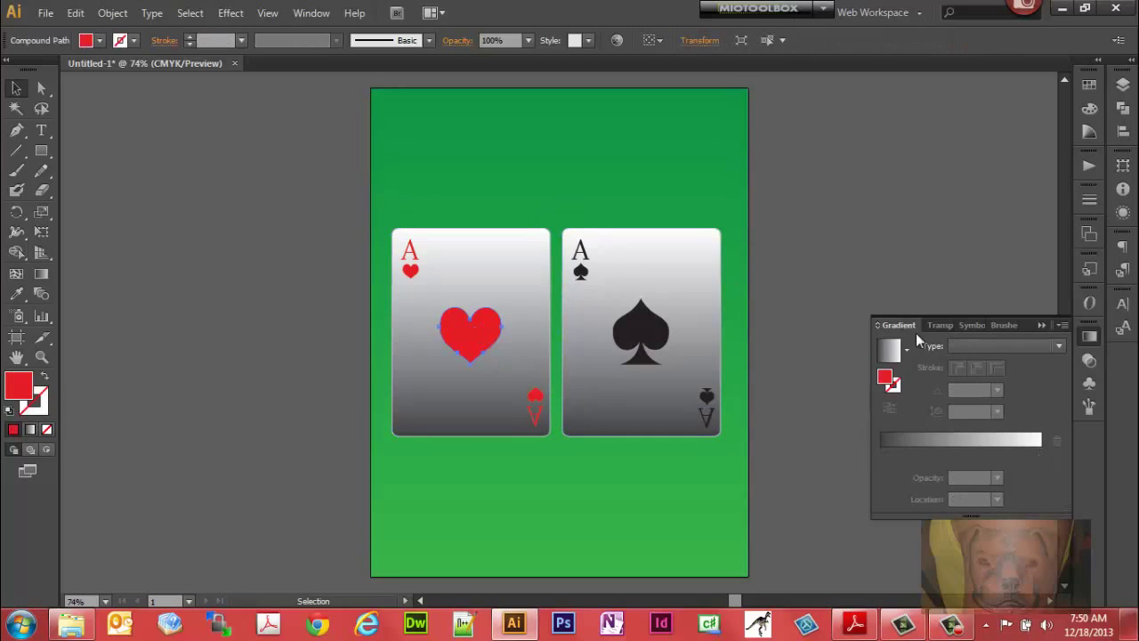
click(944, 326)
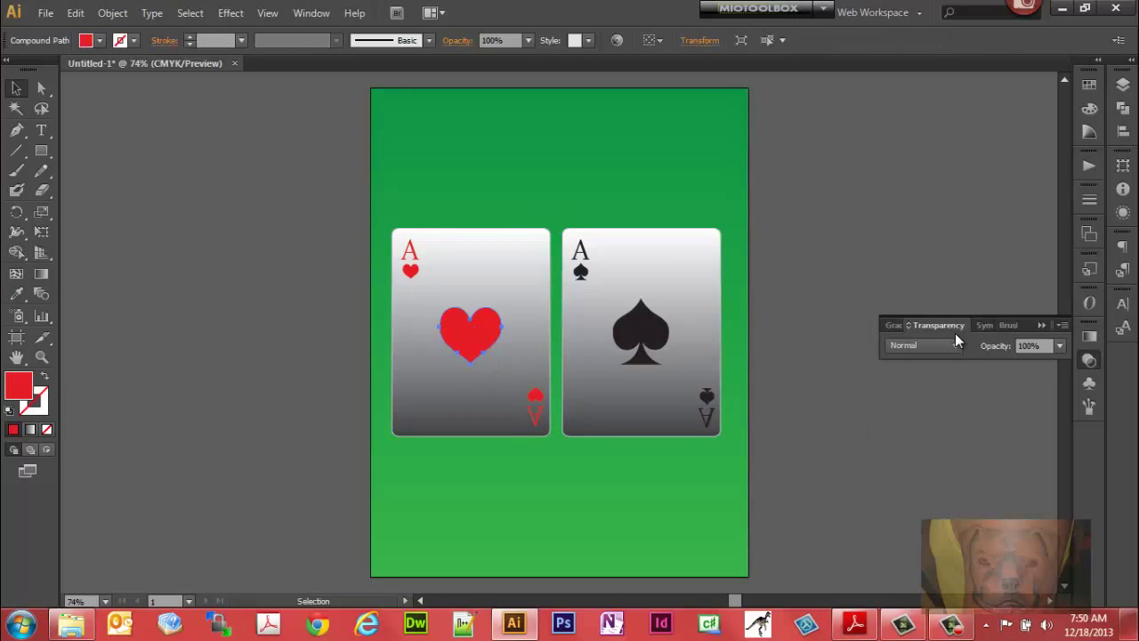
click(955, 342)
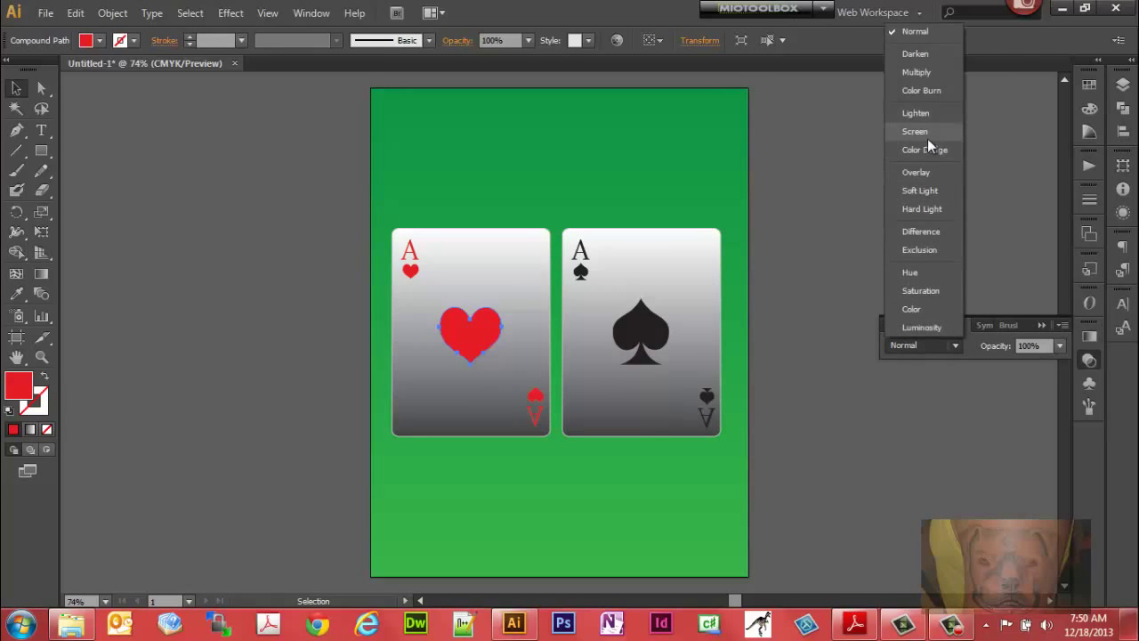
click(923, 78)
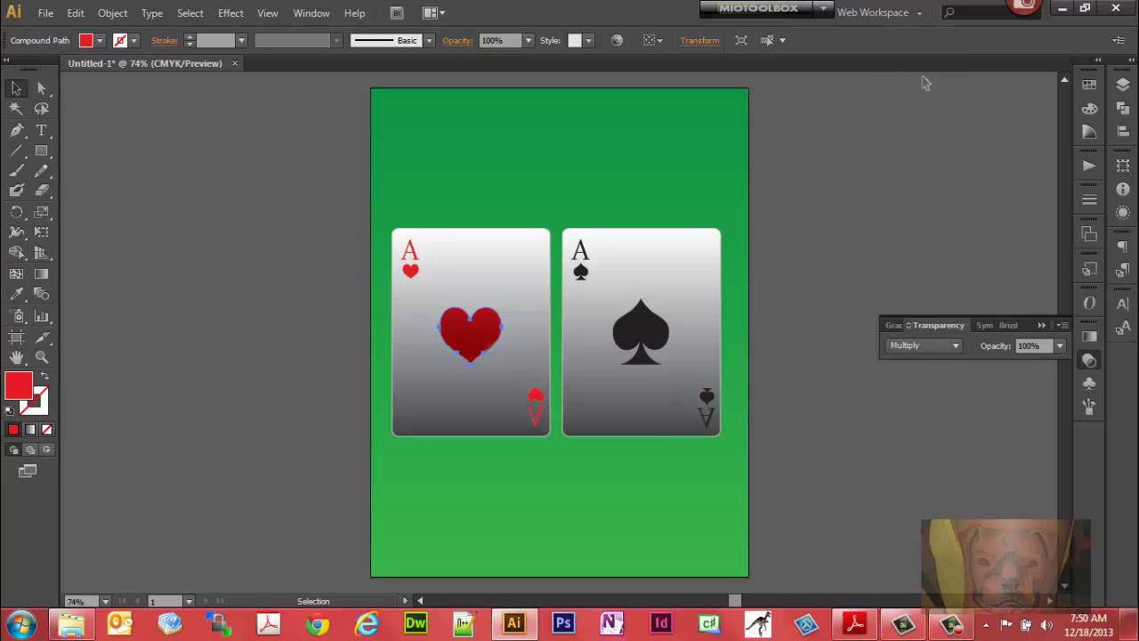
click(537, 399)
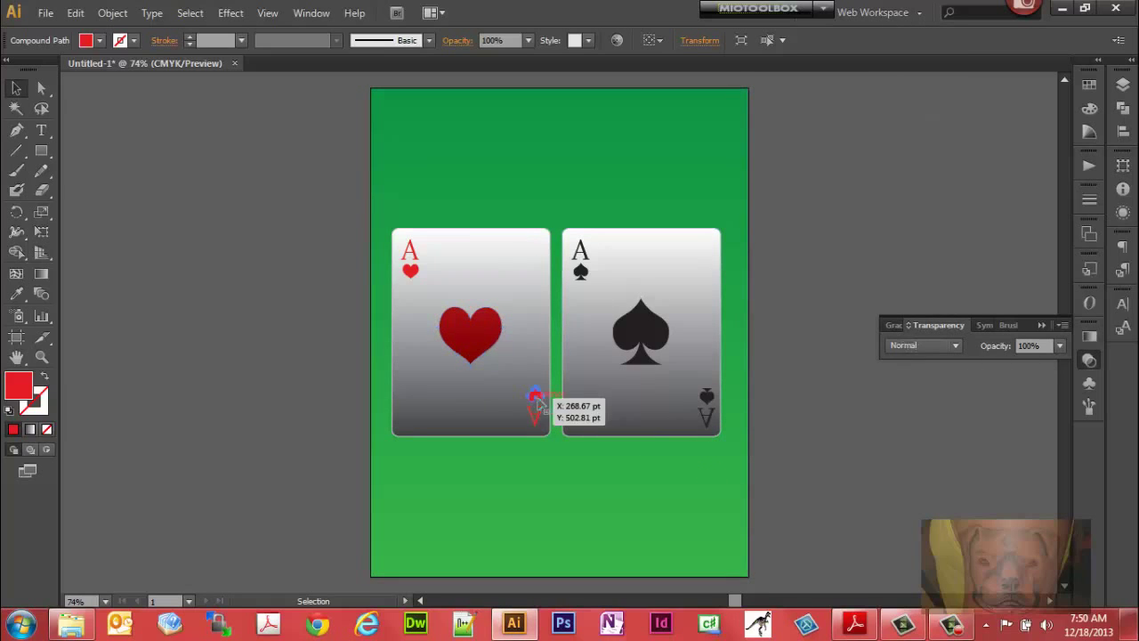
shift+click(535, 418)
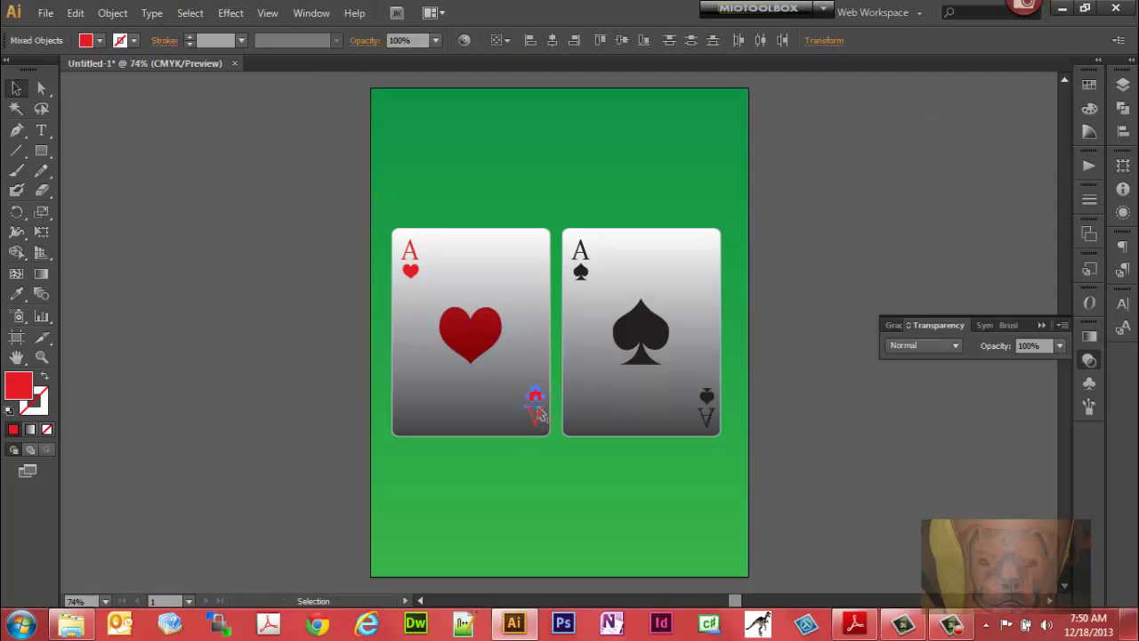
click(956, 345)
click(926, 74)
- Set the big spade and its corner pieces to Multiply, then collapse the Transparency panel
click(643, 333)
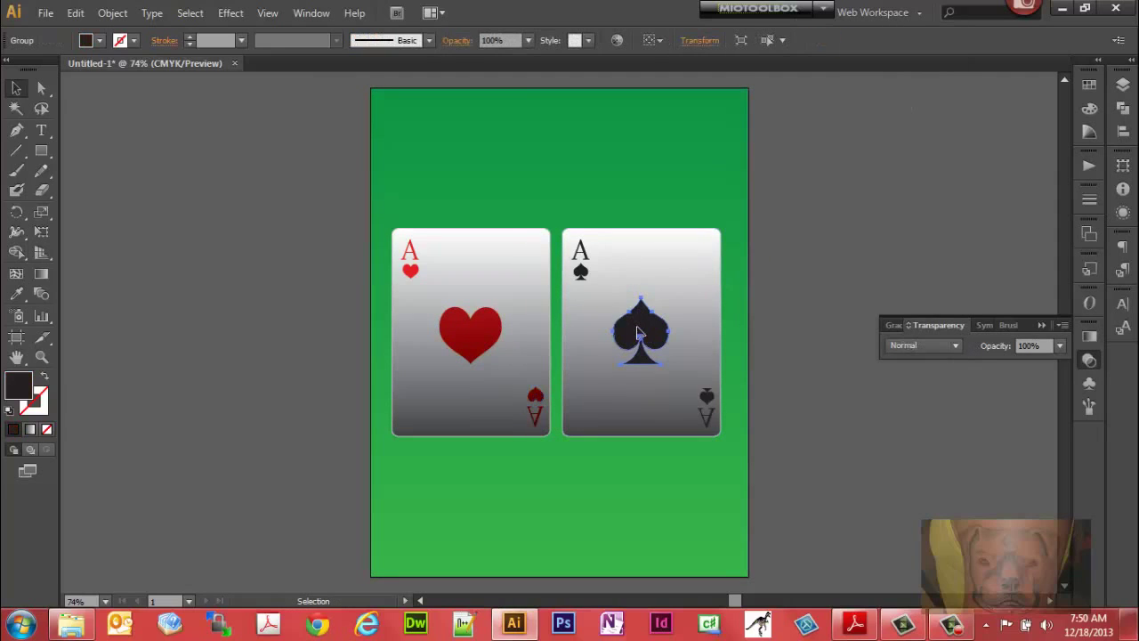
click(959, 346)
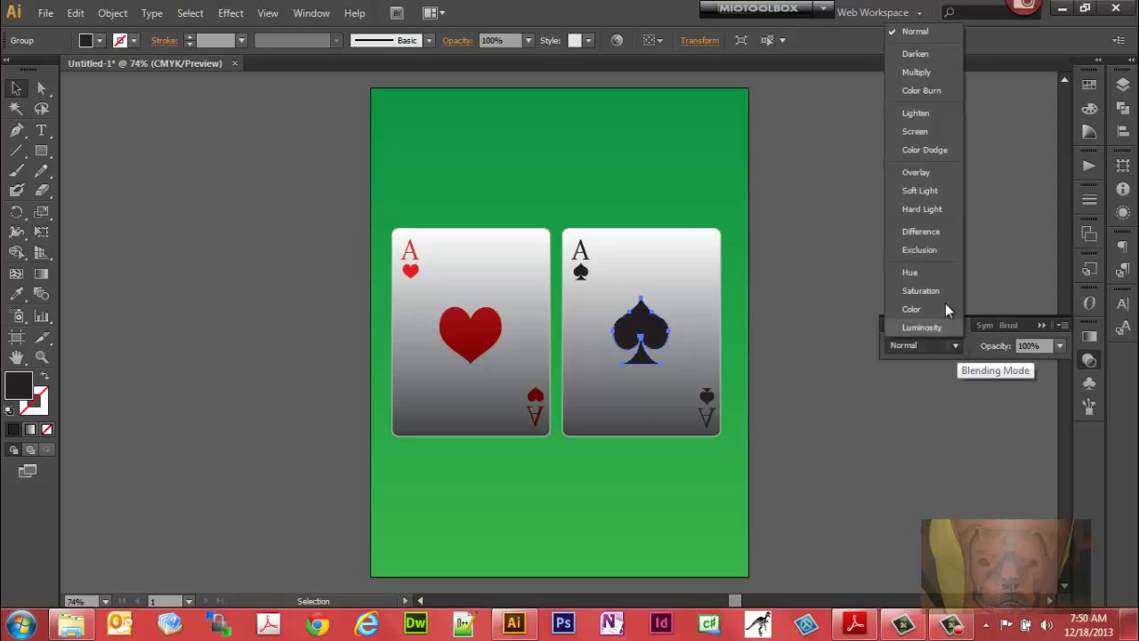
click(924, 73)
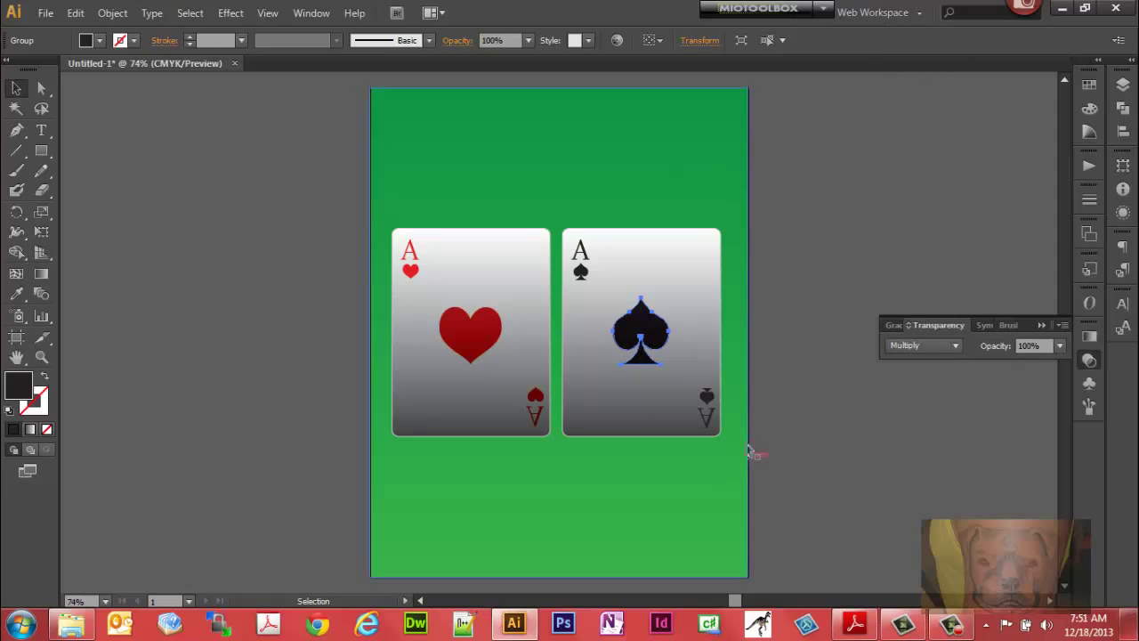
click(703, 423)
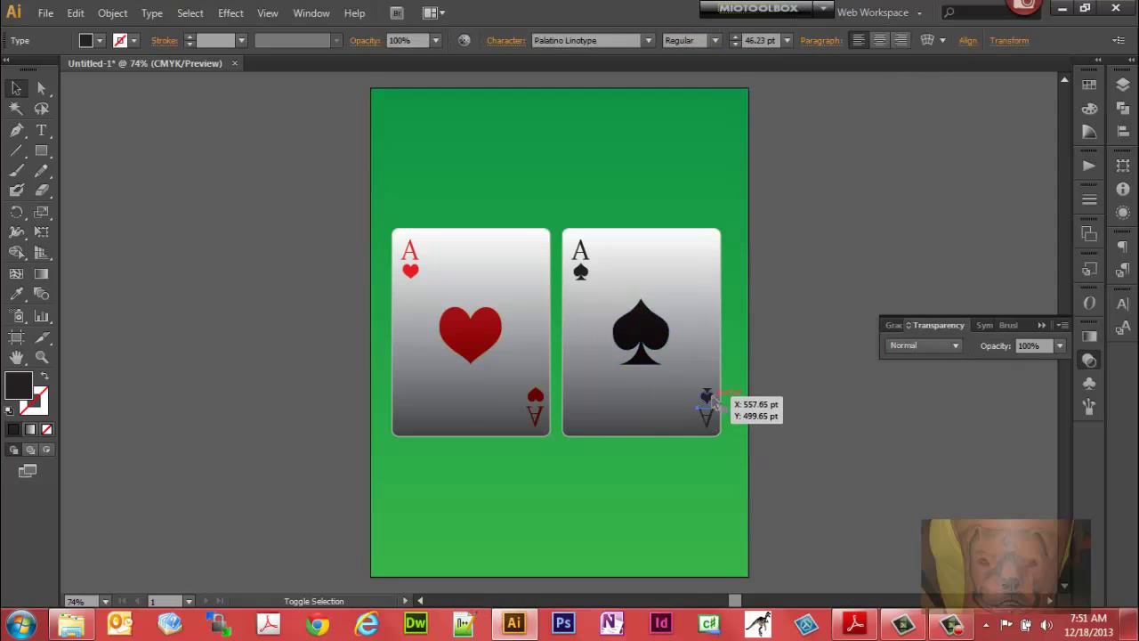
shift+click(706, 394)
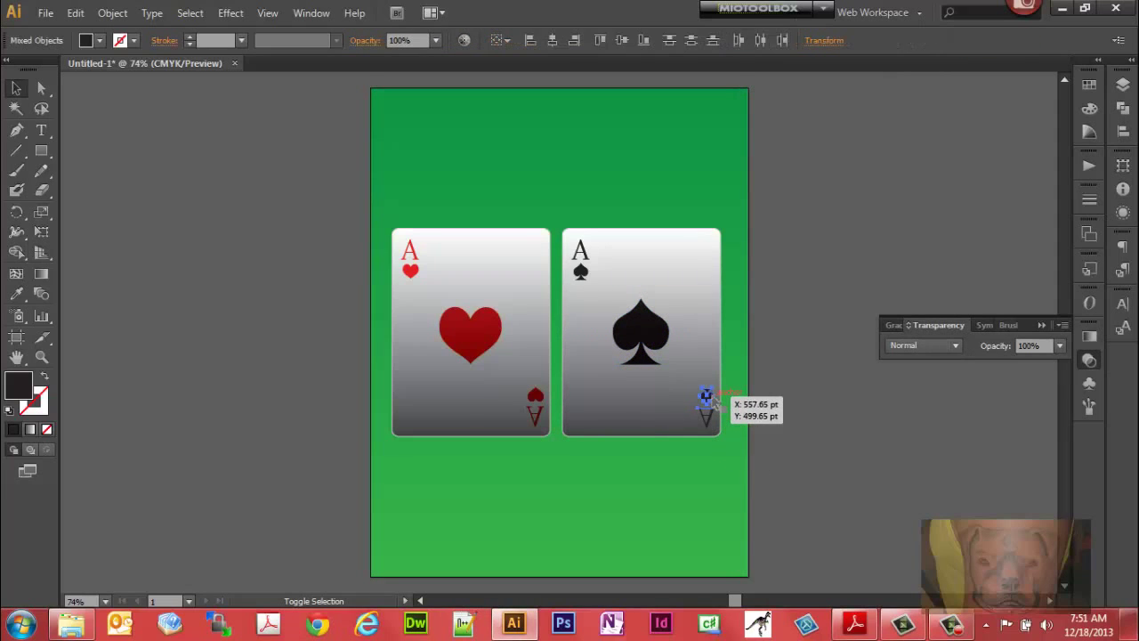
click(920, 346)
click(921, 71)
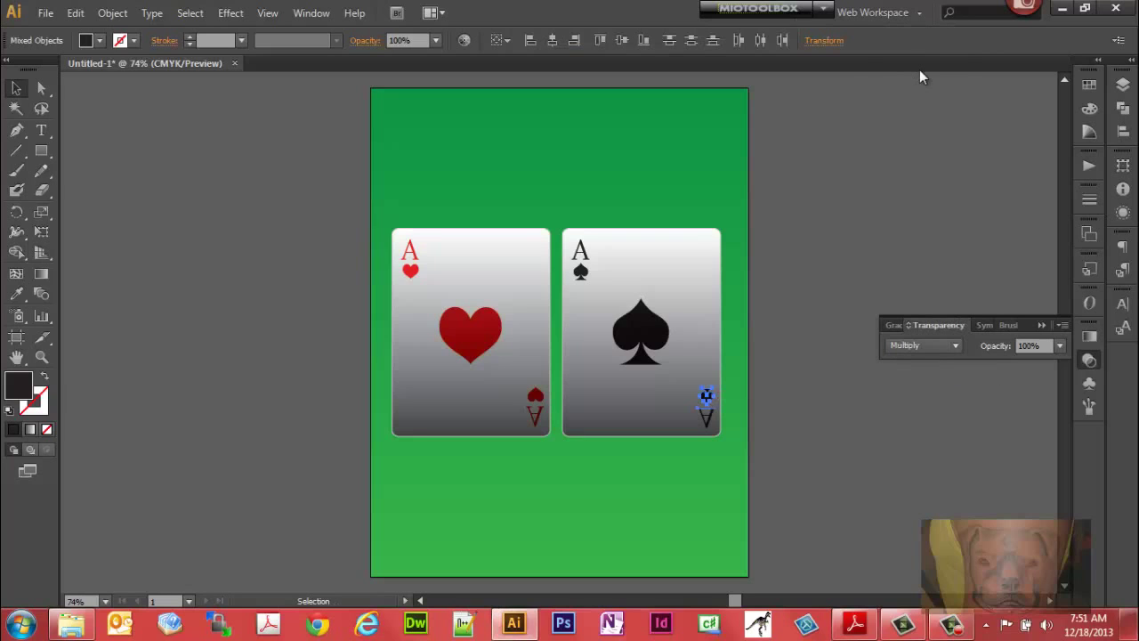
click(792, 263)
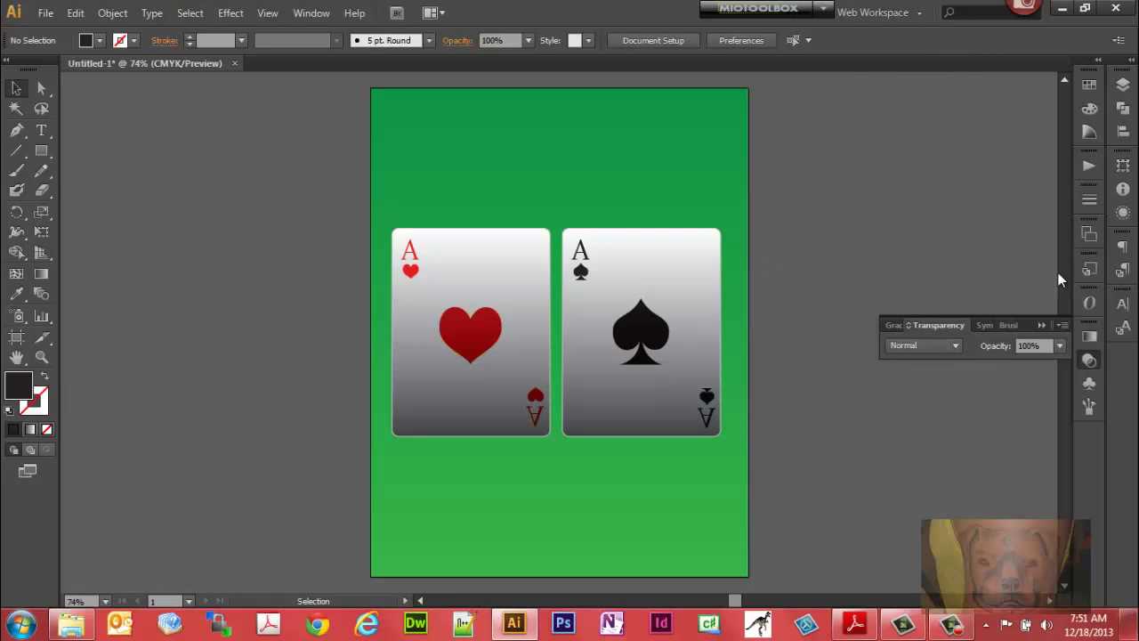
click(1042, 326)
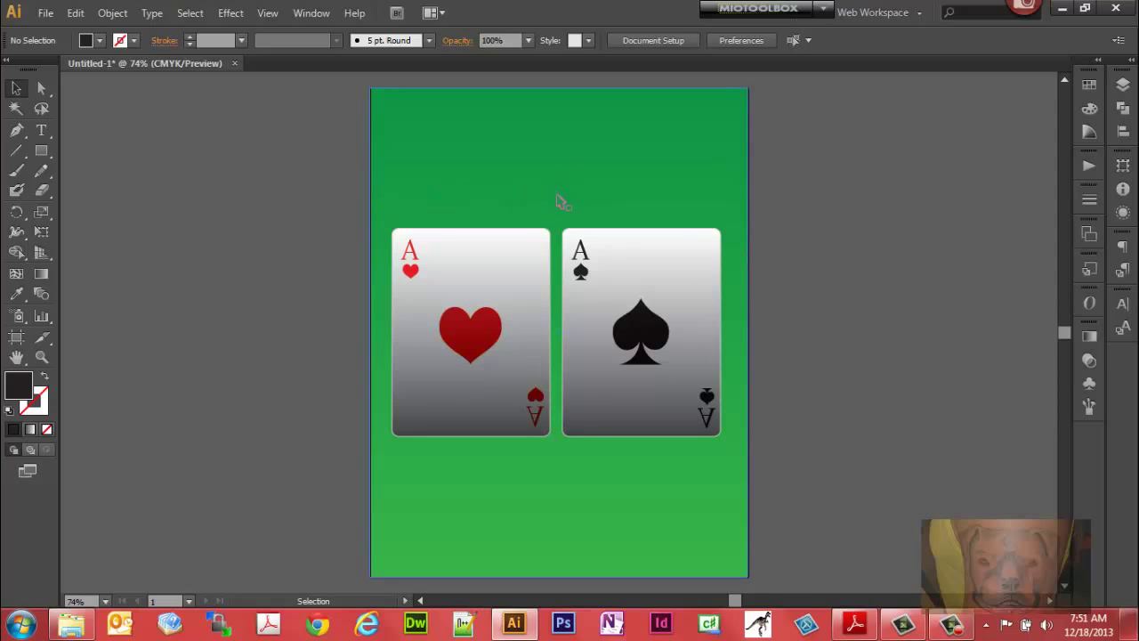
- Undo the accidental background move and lock the green background path in Layer 1
drag(561, 226, 576, 303)
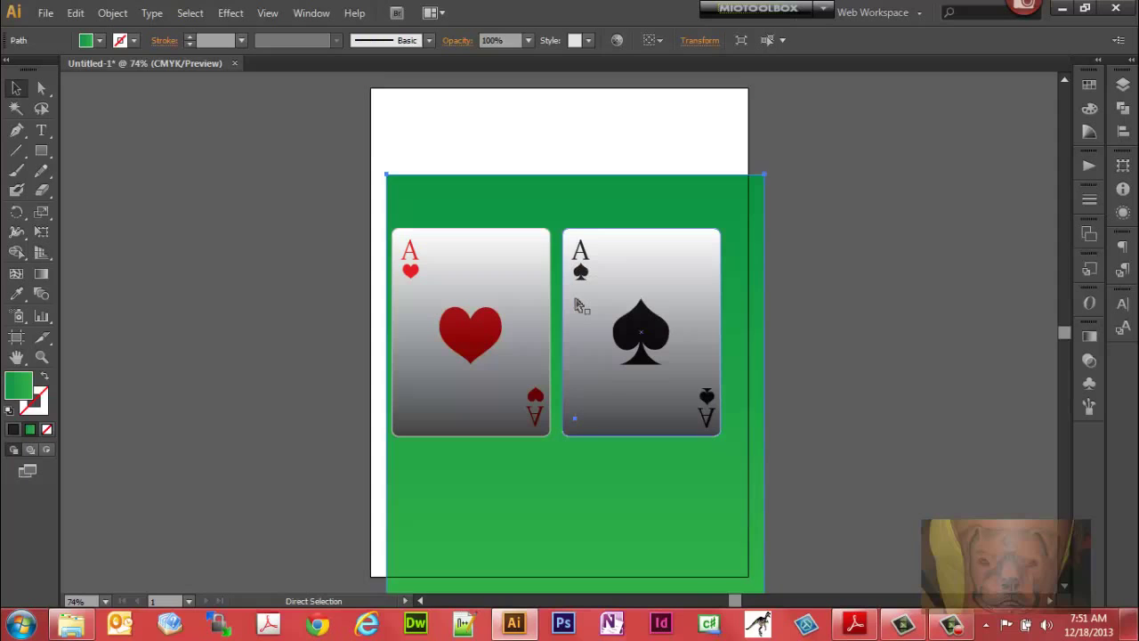
key(ctrl+z)
click(1118, 89)
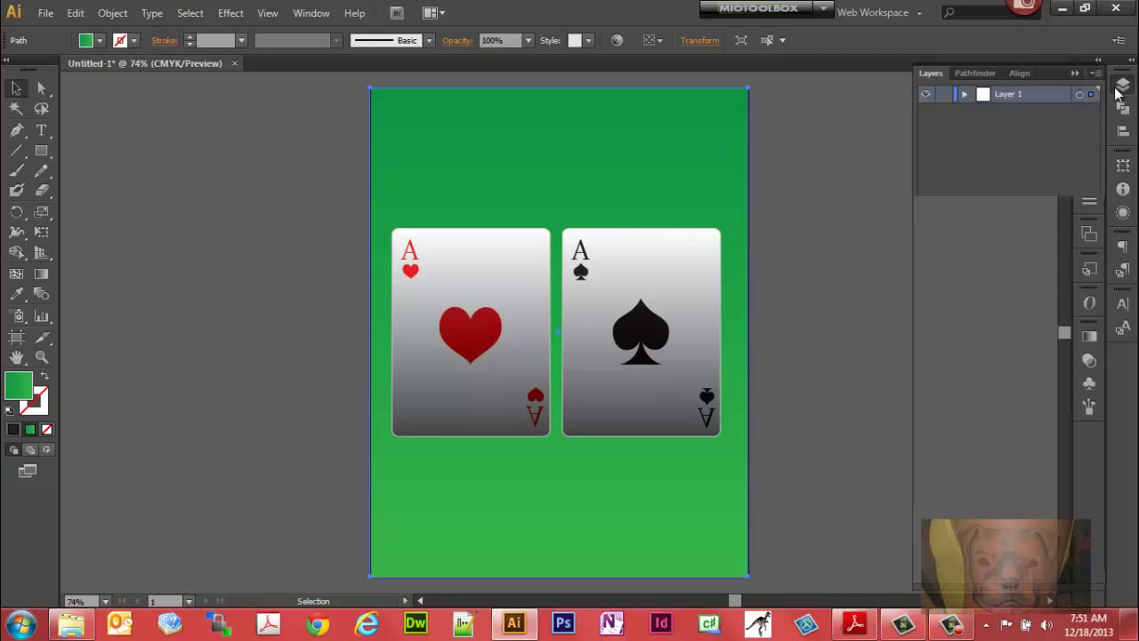
click(966, 93)
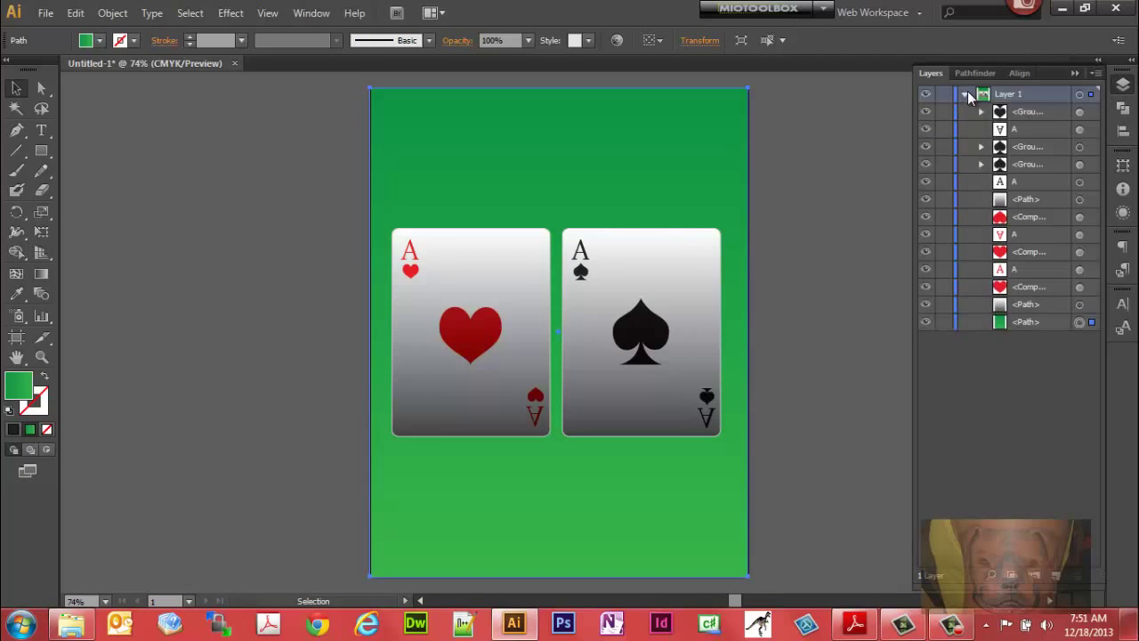
click(944, 322)
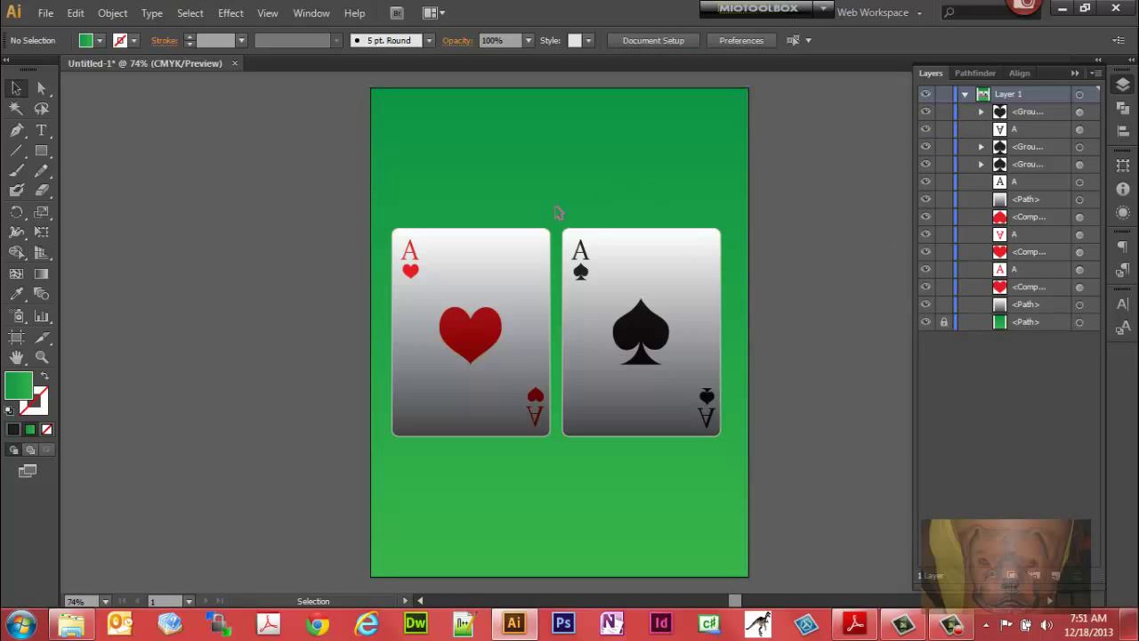
- Group the spade card's parts, then group the heart card's parts
drag(556, 211, 724, 443)
right_click(670, 397)
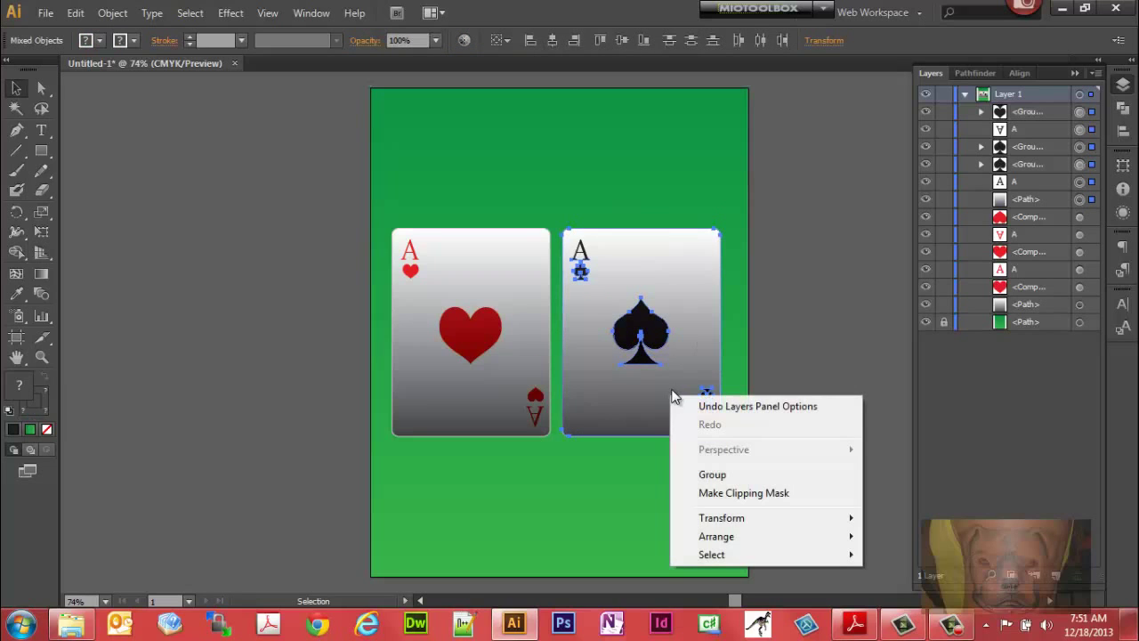
click(707, 474)
click(546, 228)
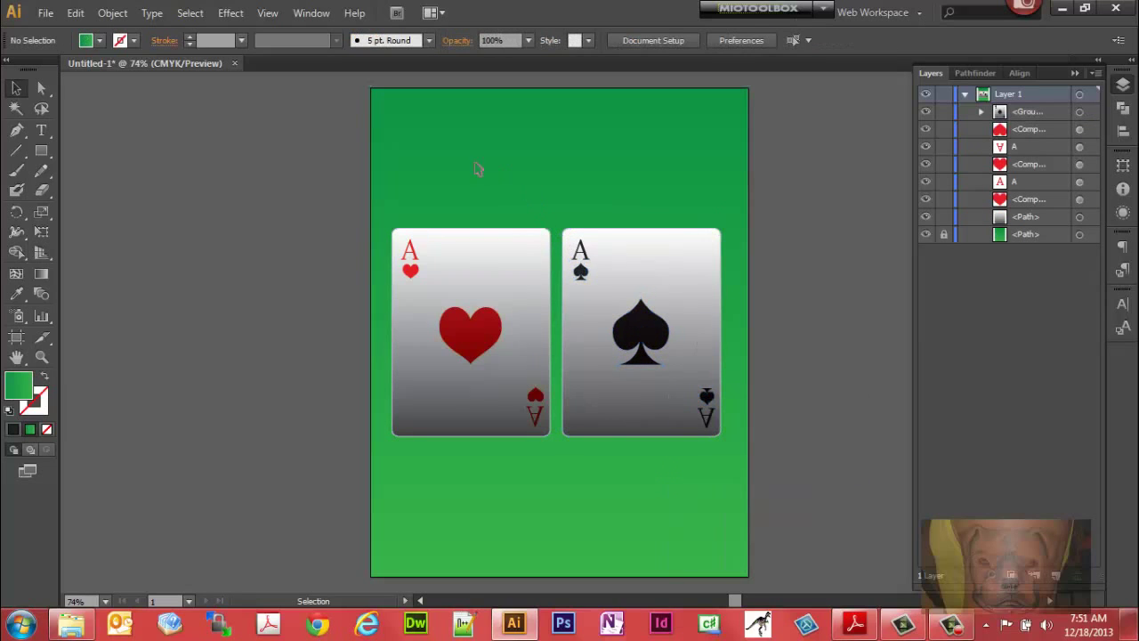
drag(398, 229, 549, 433)
right_click(459, 372)
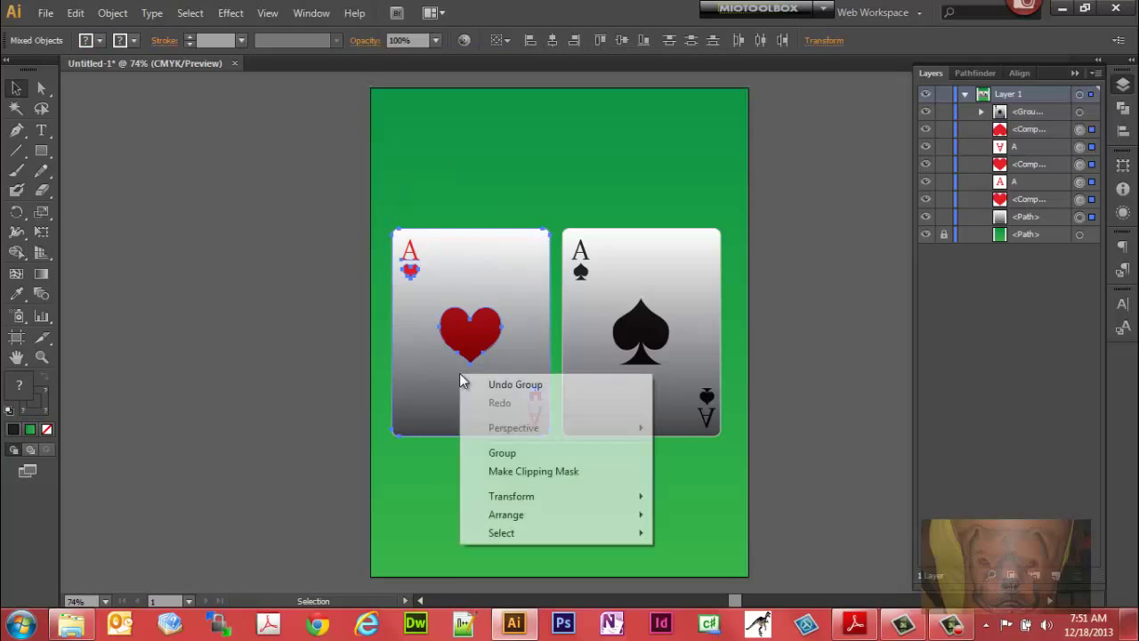
click(499, 453)
click(611, 473)
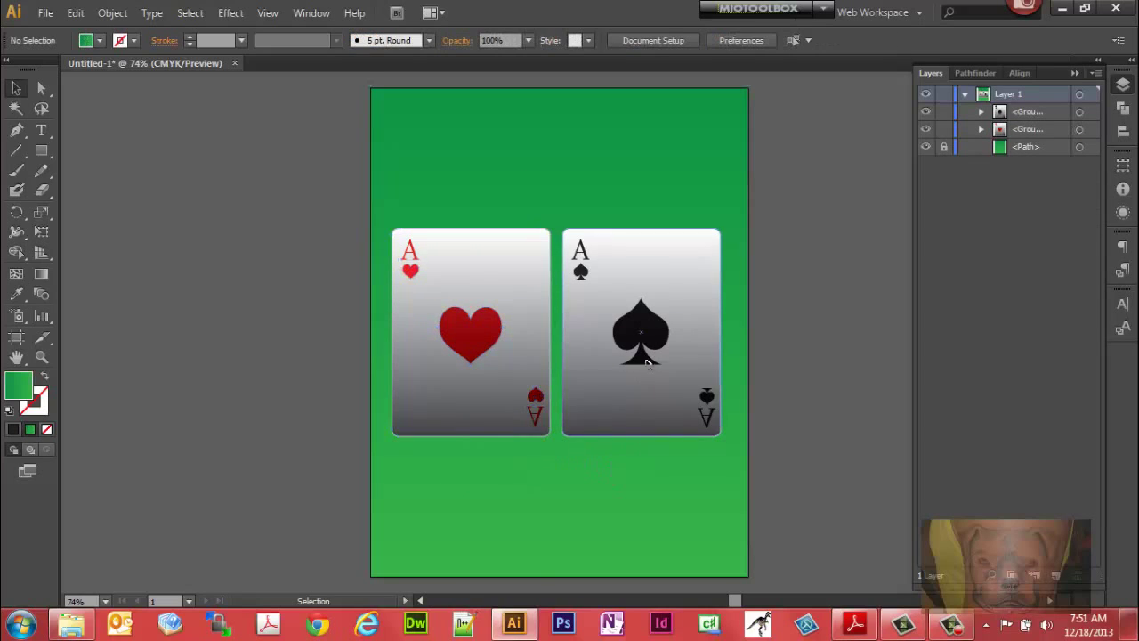
- Slide the spade card group left so it overlaps the heart card
drag(649, 335, 537, 338)
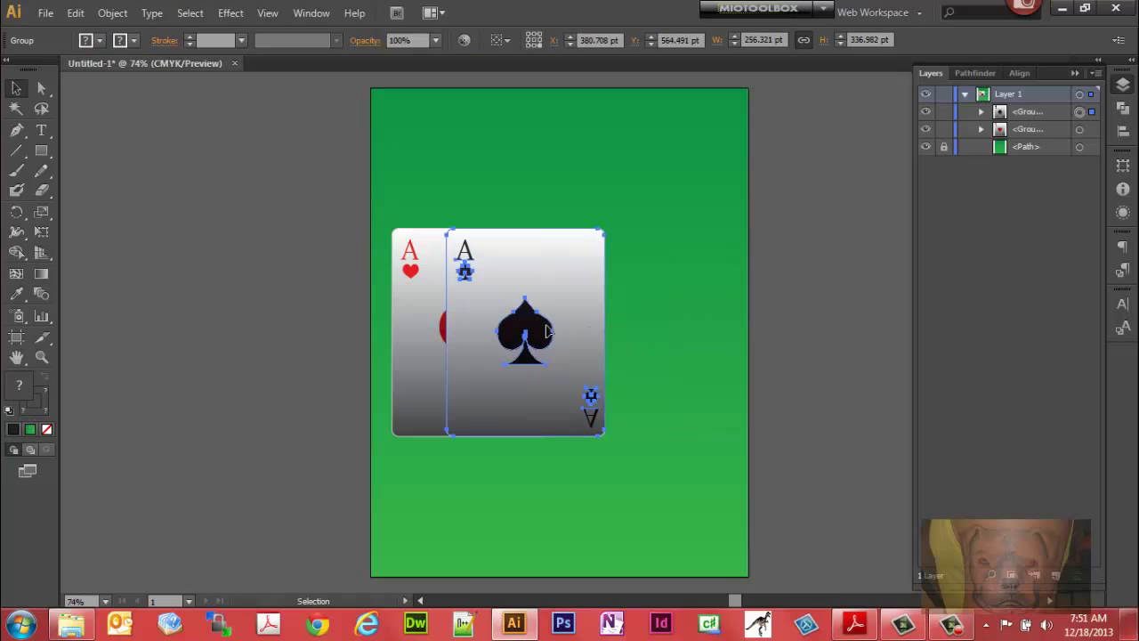
drag(545, 330, 559, 329)
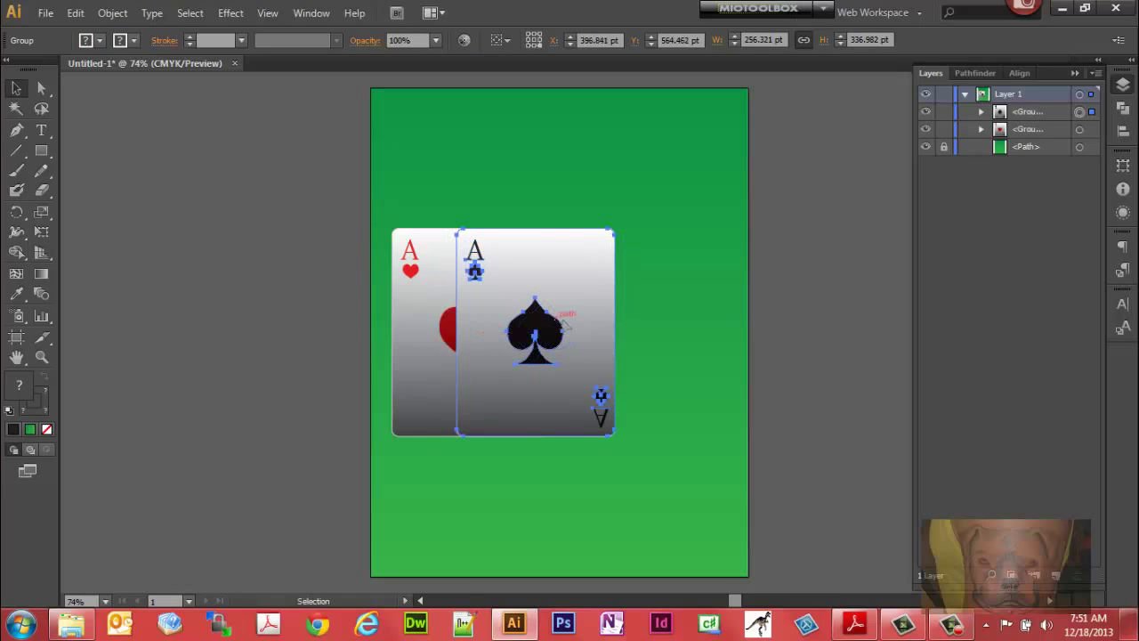
click(681, 371)
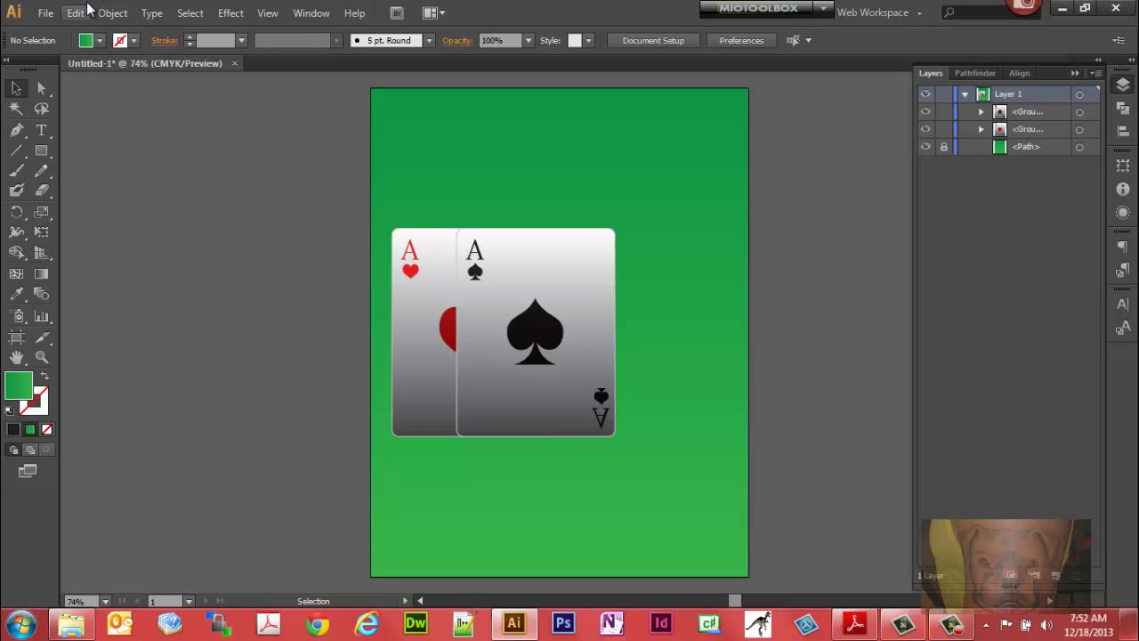
- Draw a horizontal line, about 424 pt long, across both cards near the bottom
click(16, 150)
drag(410, 271, 397, 414)
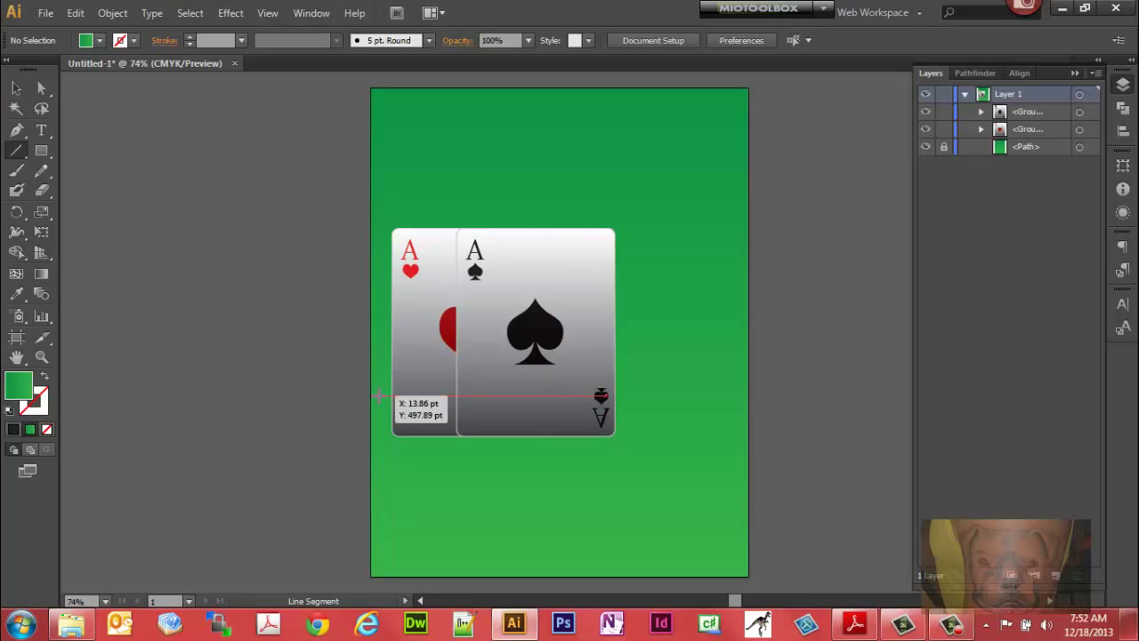
drag(378, 396, 666, 395)
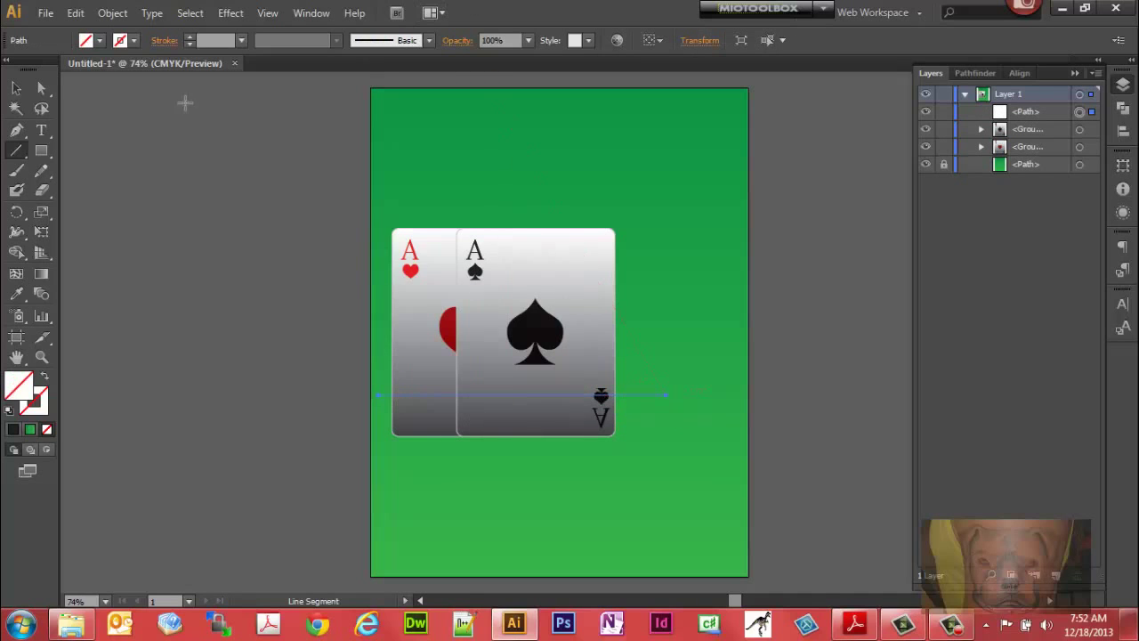
- Cut both cards along the line with Object > Path > Divide Objects Below
click(19, 91)
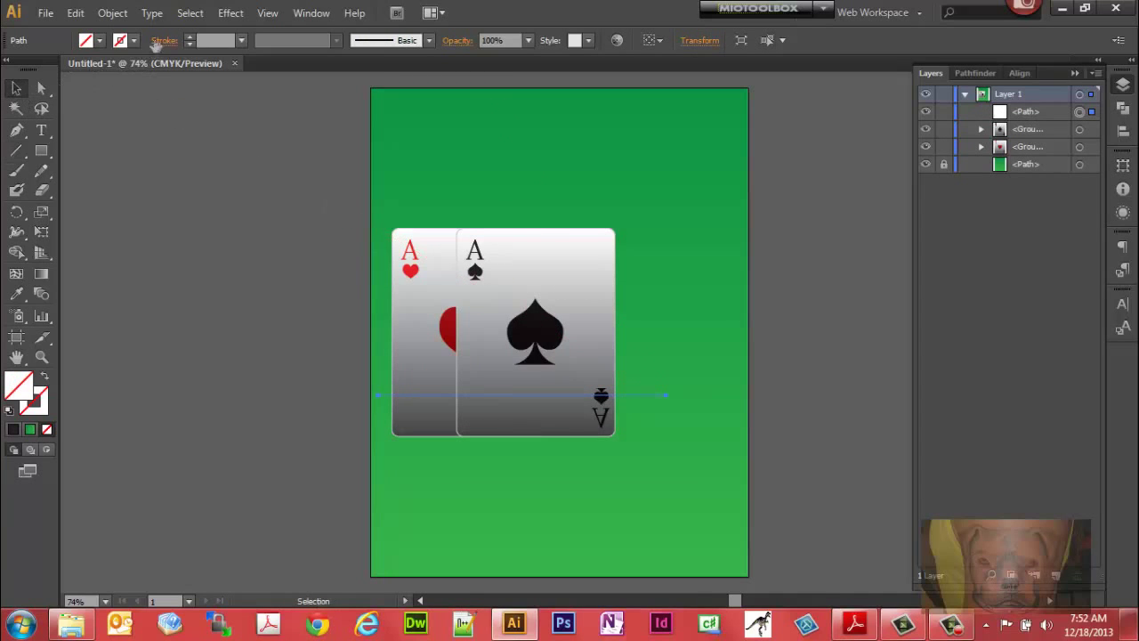
click(114, 14)
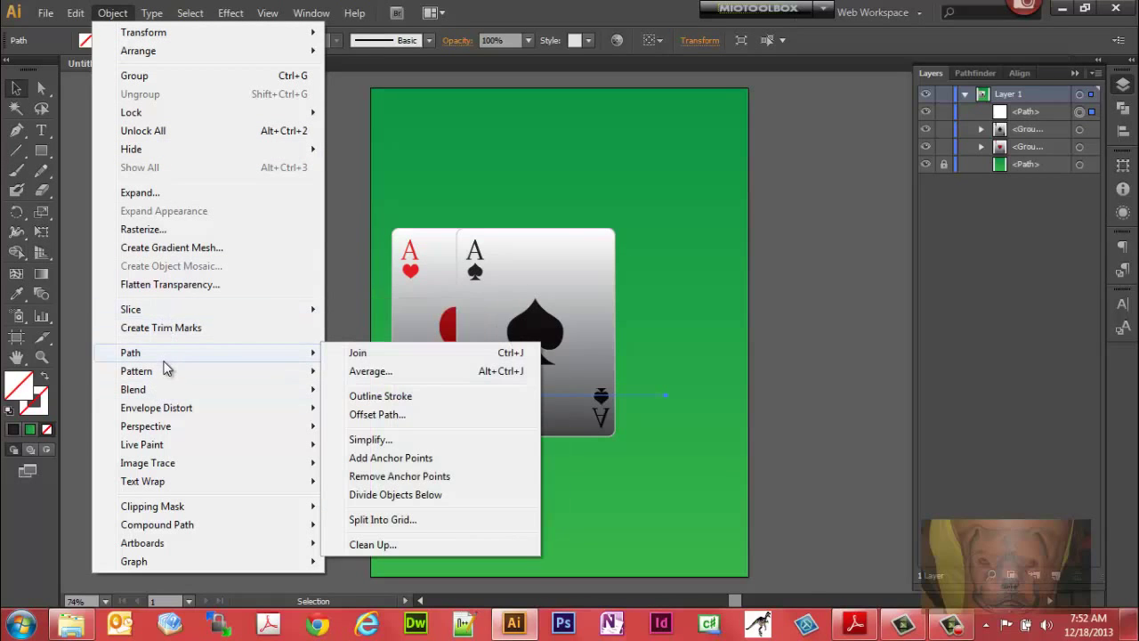
click(392, 496)
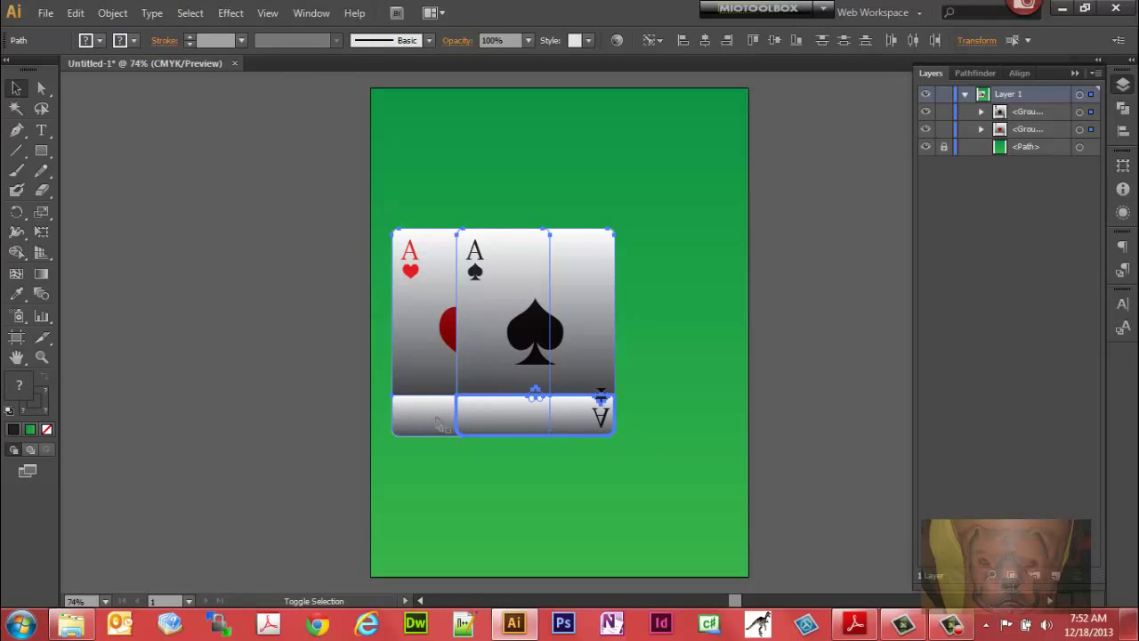
- Delete the spade card's bottom strip inside its isolated group
double_click(512, 416)
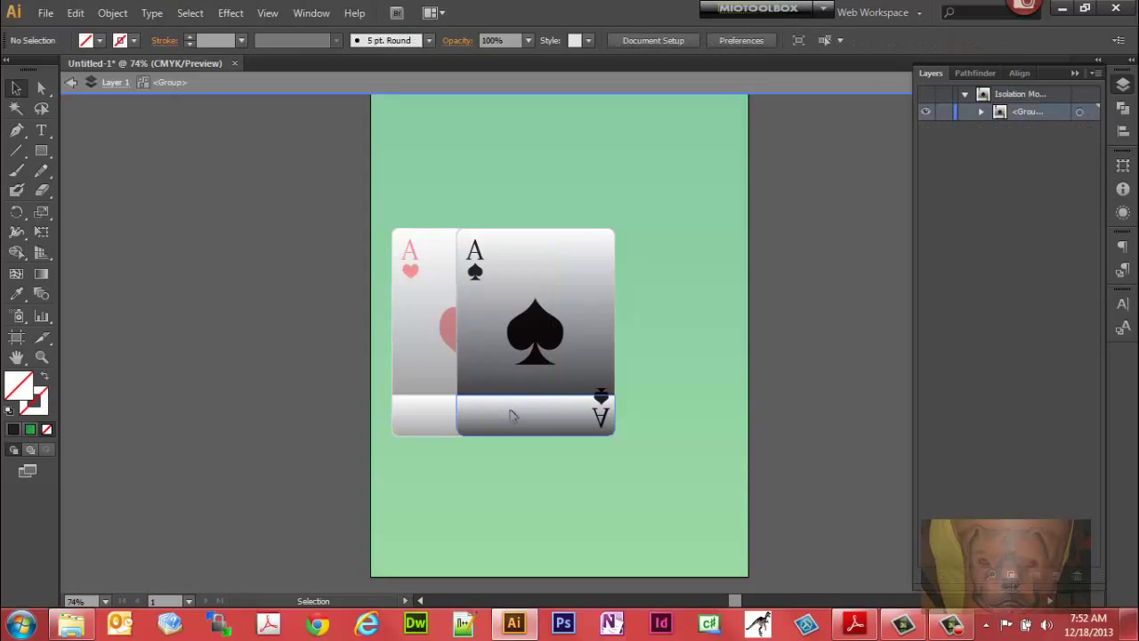
click(512, 416)
key(Delete)
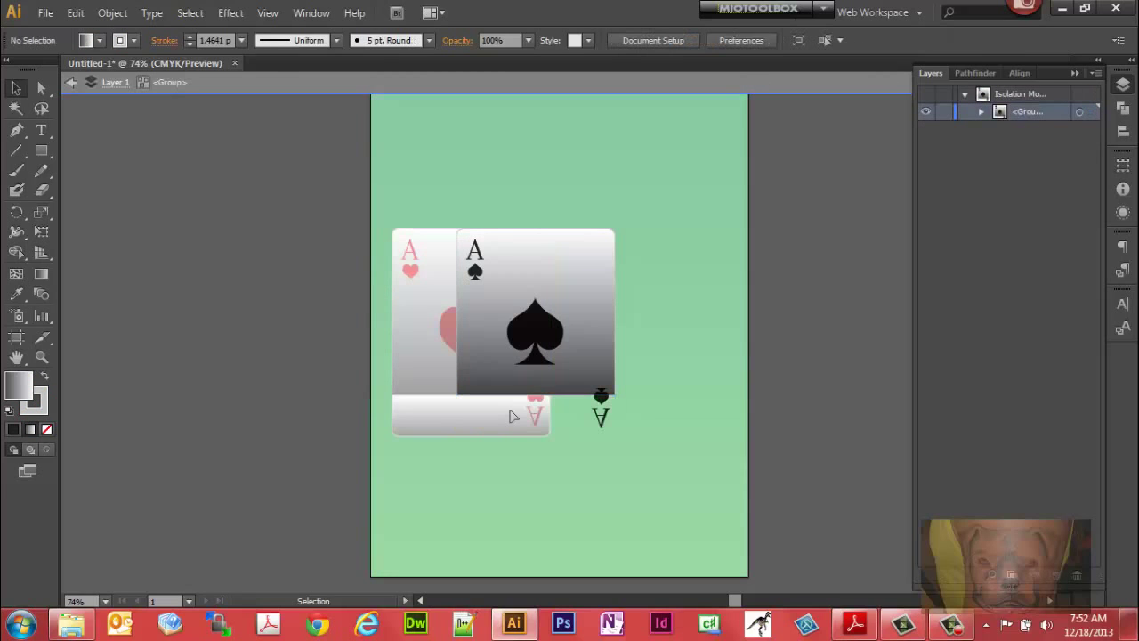
double_click(510, 416)
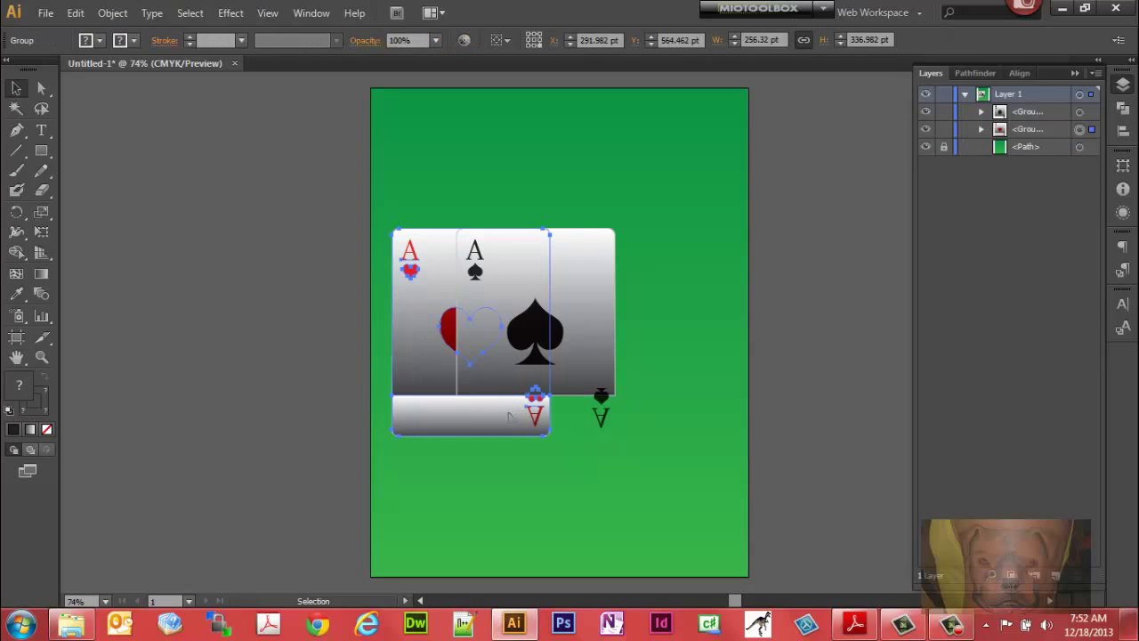
- Delete the heart card's bottom strip in isolation, then select all the artwork
key(Delete)
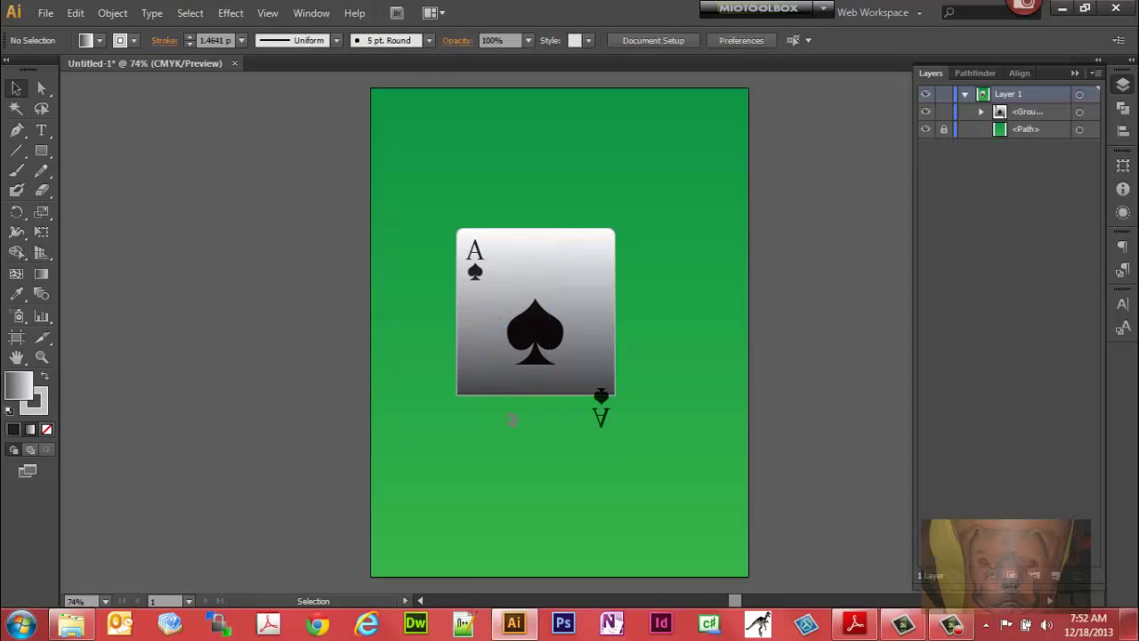
key(ctrl+z)
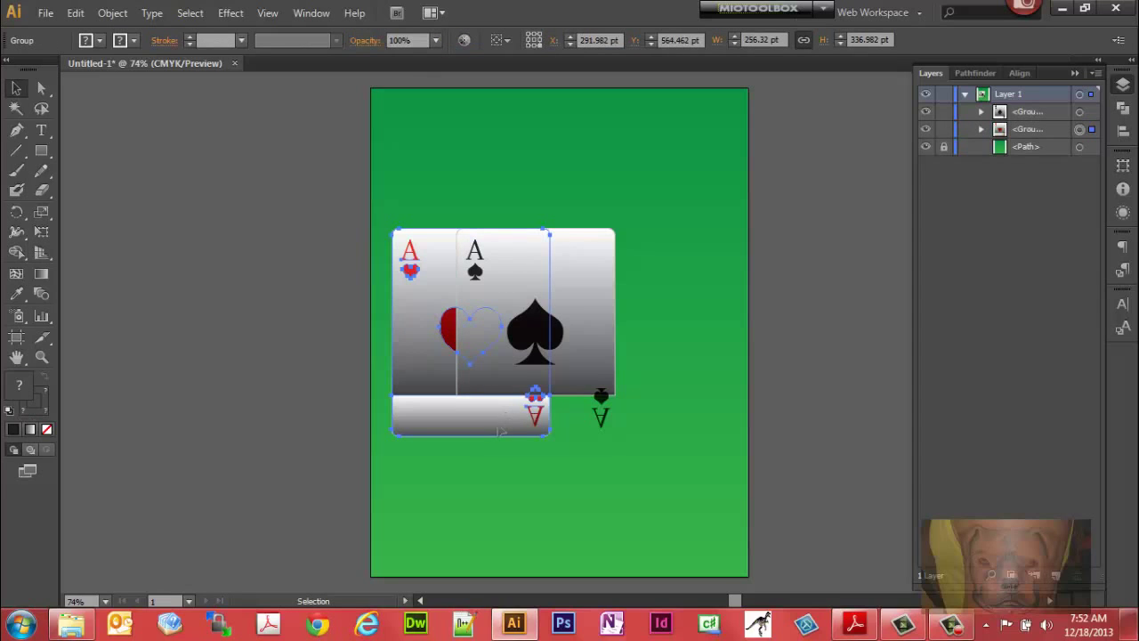
double_click(502, 431)
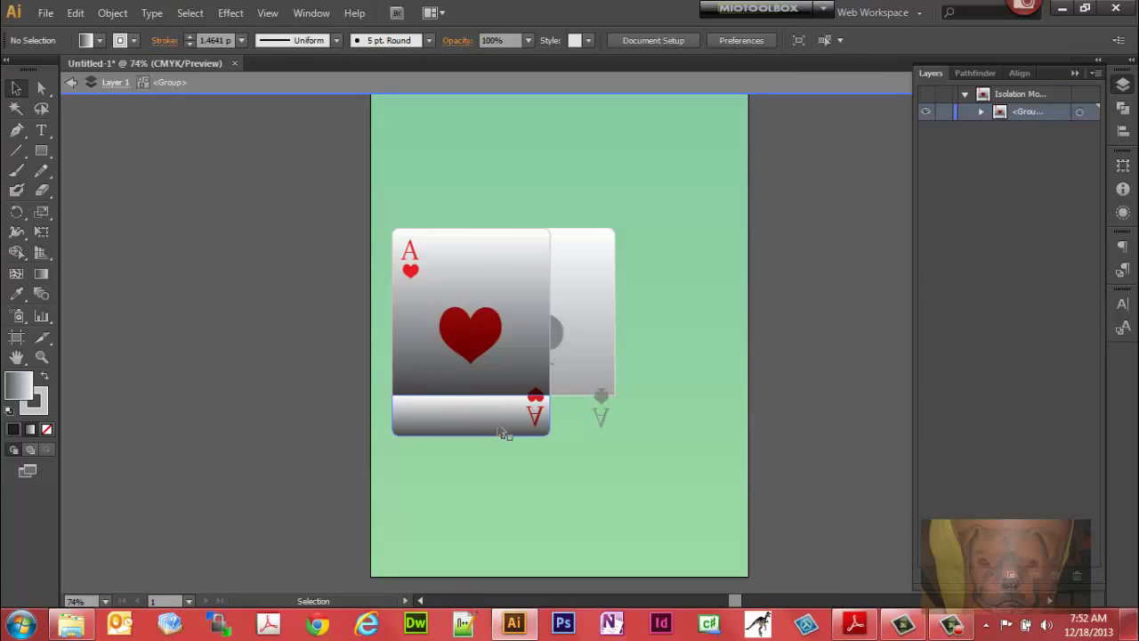
click(501, 432)
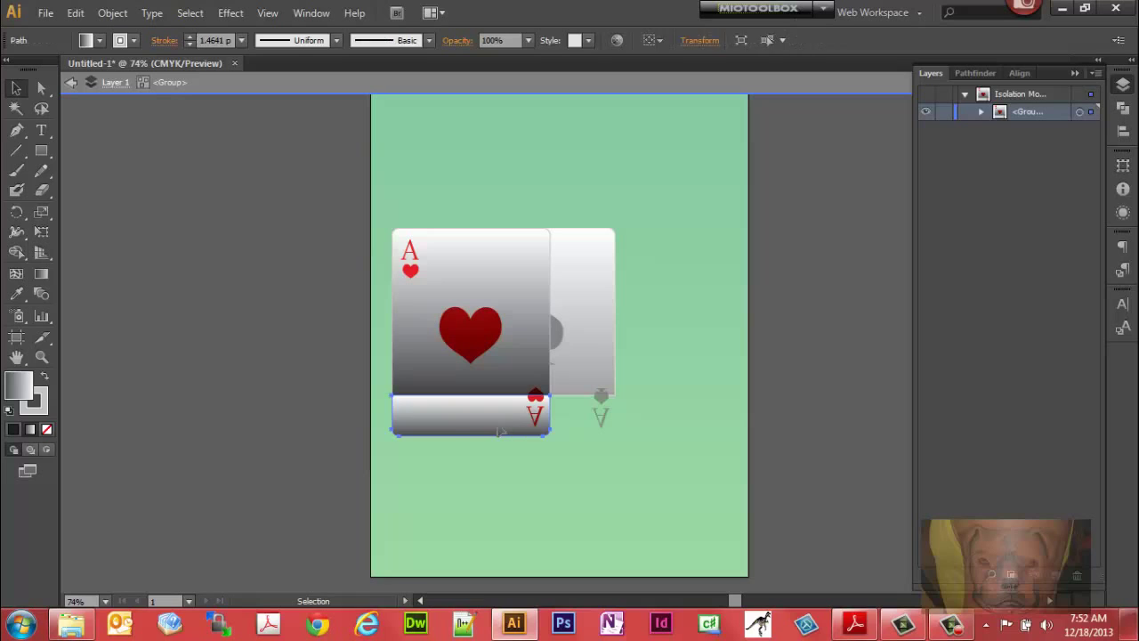
key(Delete)
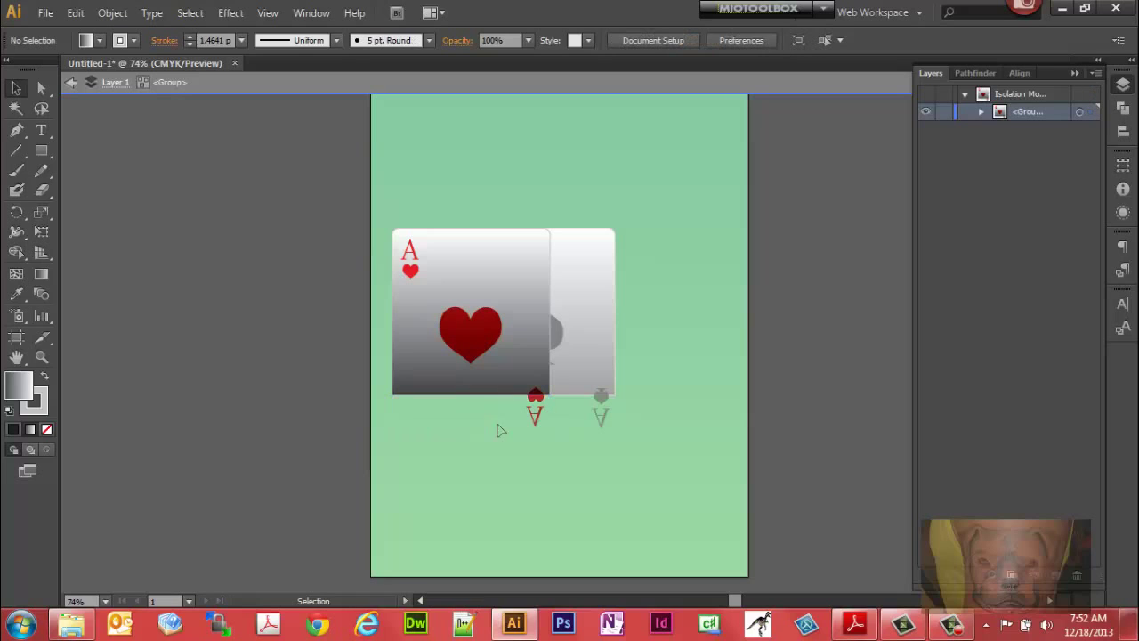
double_click(571, 442)
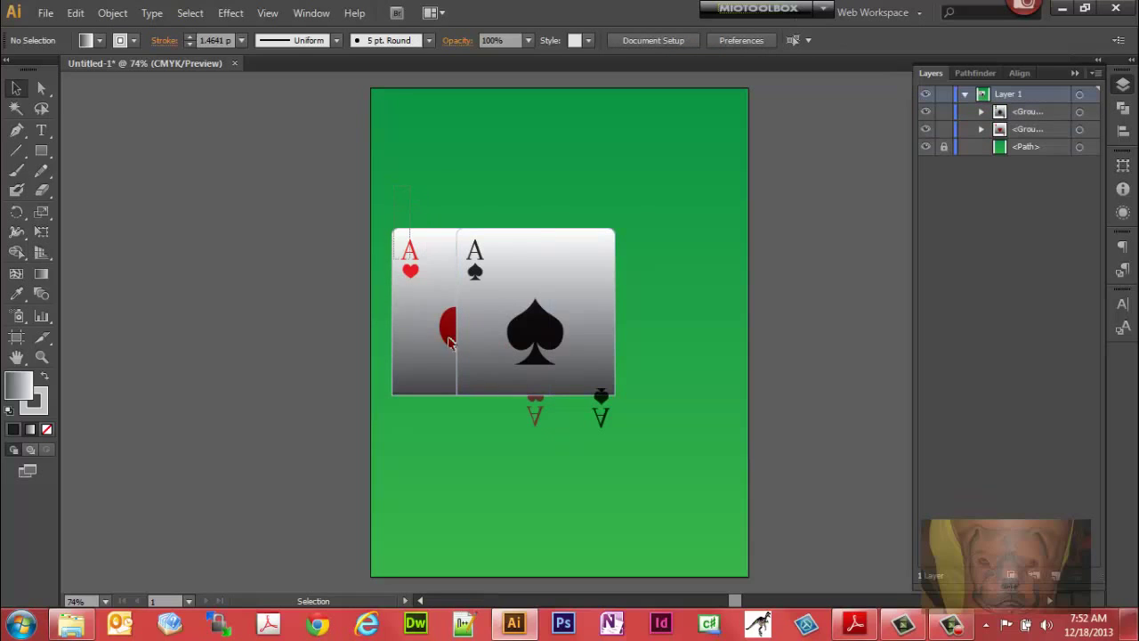
key(ctrl+a)
- Ungroup the cards and trial-delete the spade's lower corner symbols, then undo it
right_click(557, 365)
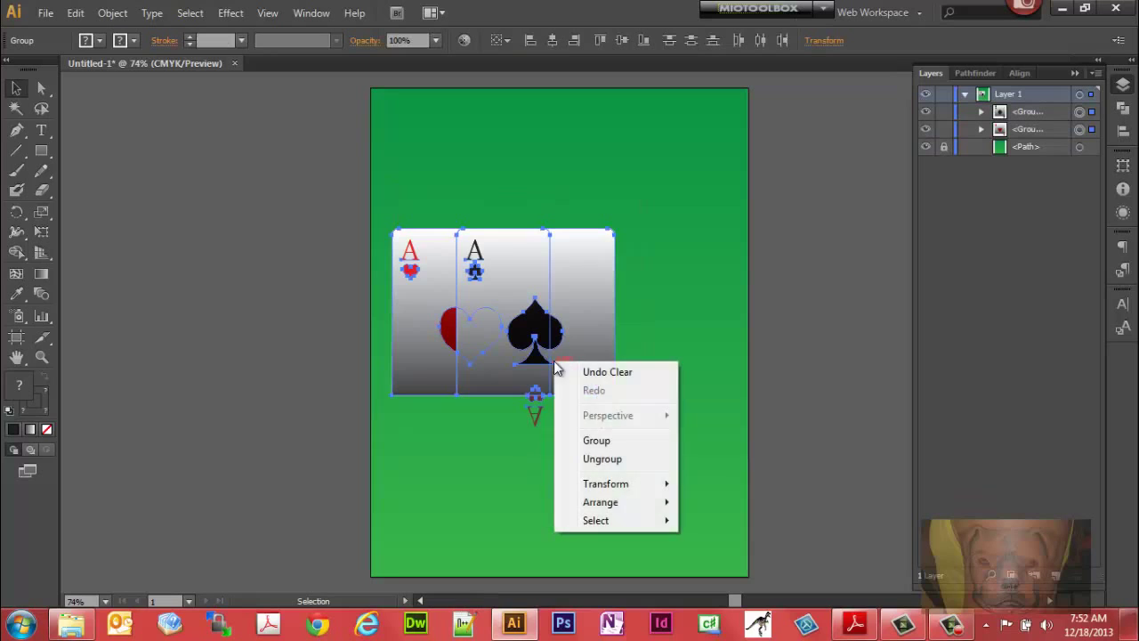
click(593, 461)
click(585, 474)
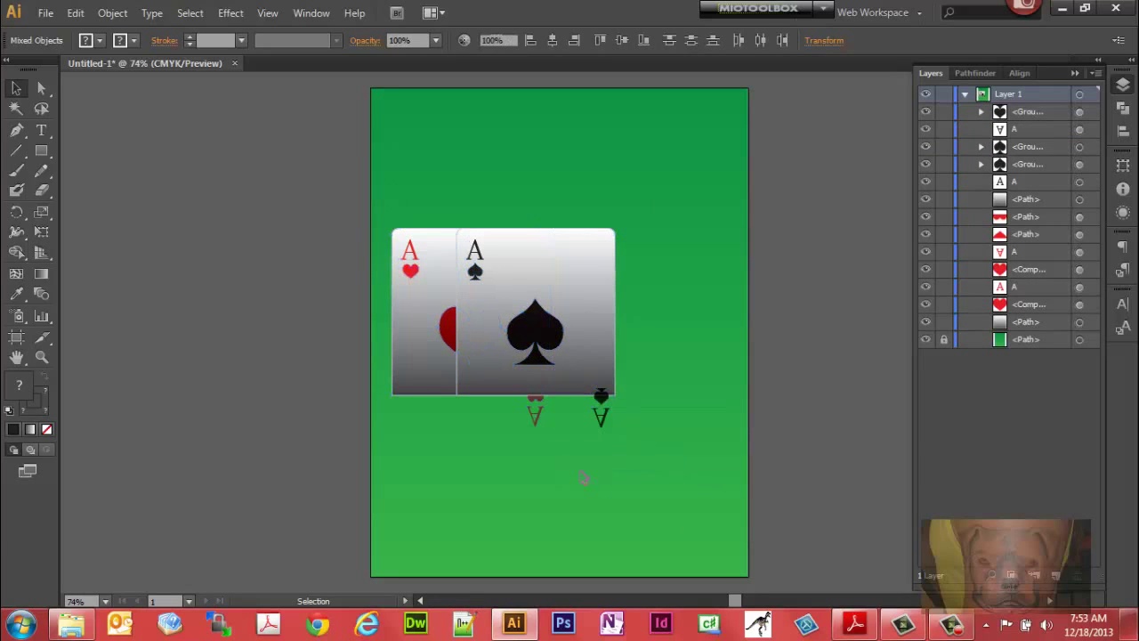
click(601, 396)
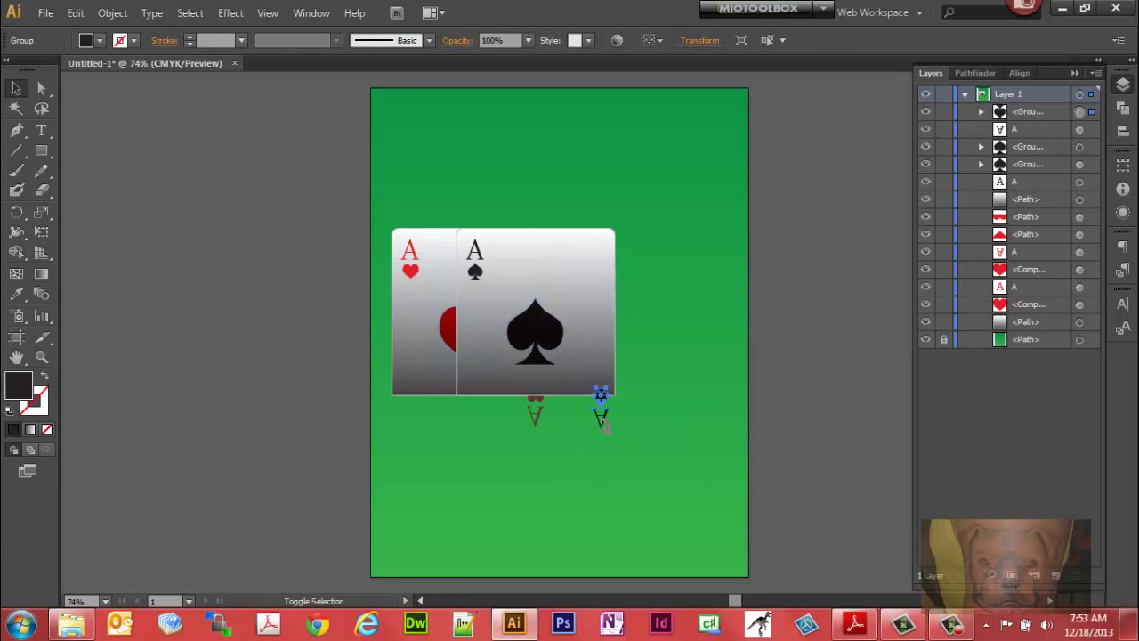
shift+click(601, 420)
key(Delete)
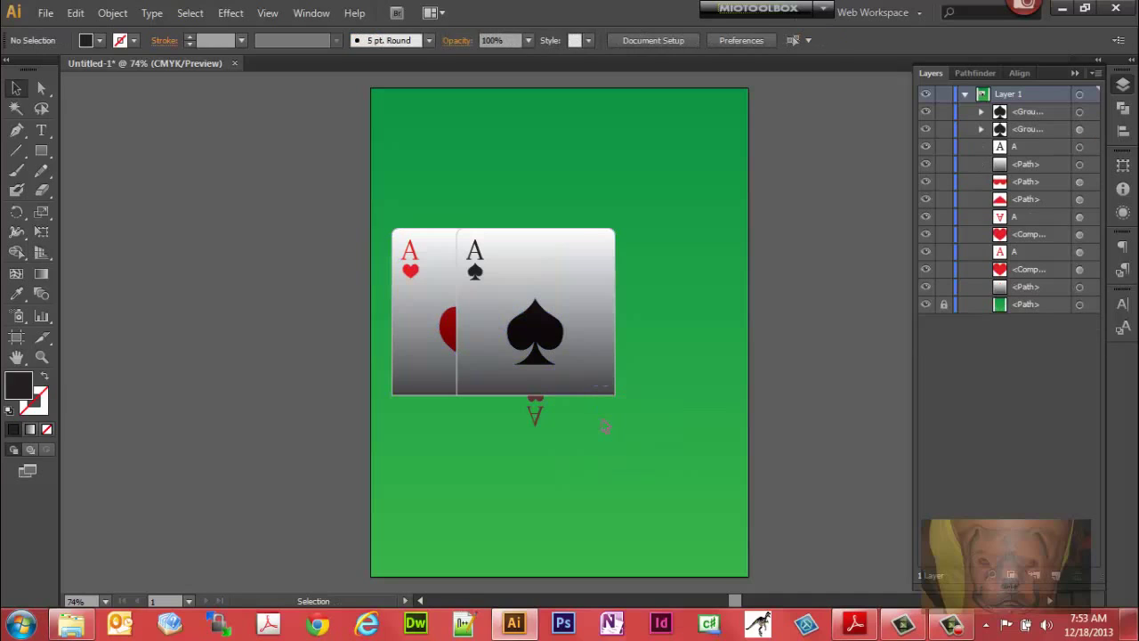
click(535, 401)
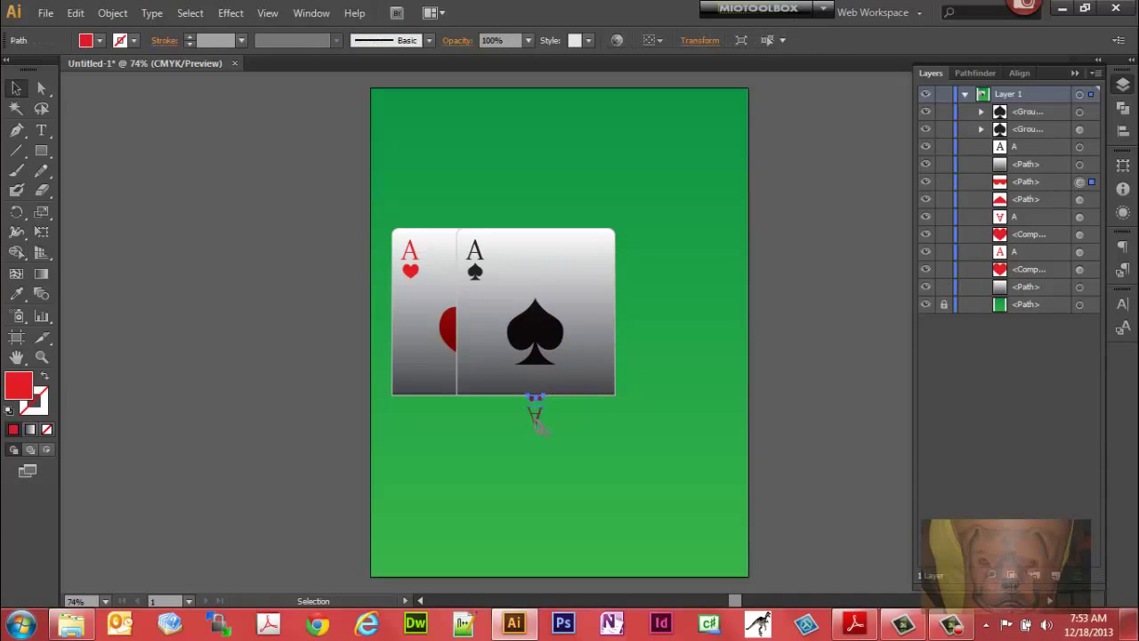
key(ctrl+z)
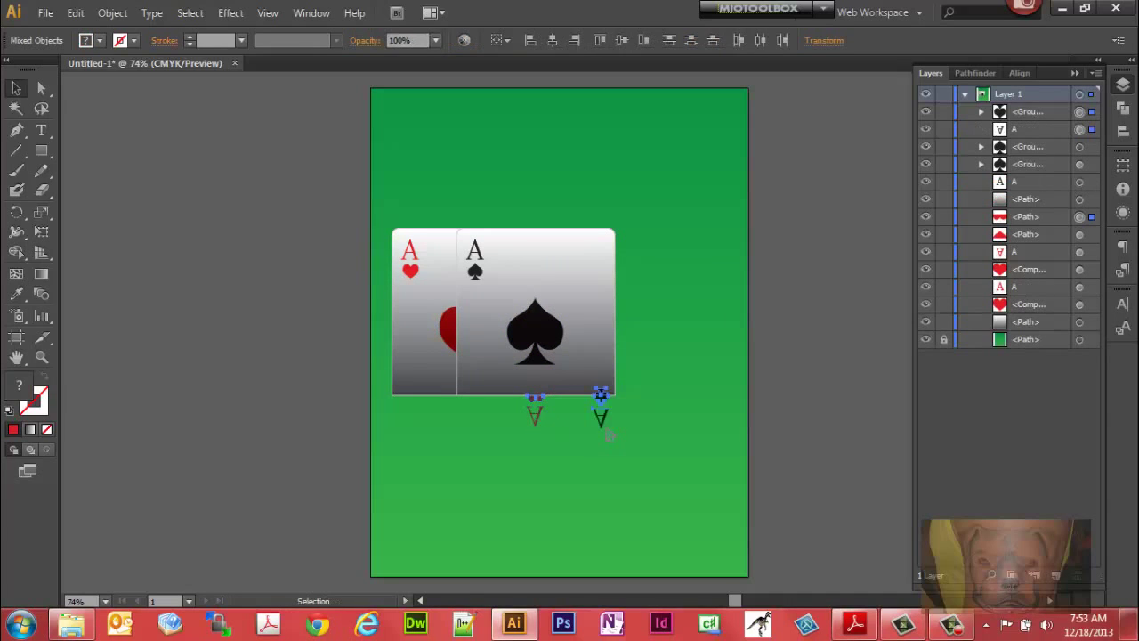
- Check the corner symbol groups in isolation, then delete both upside-down A letters
click(602, 394)
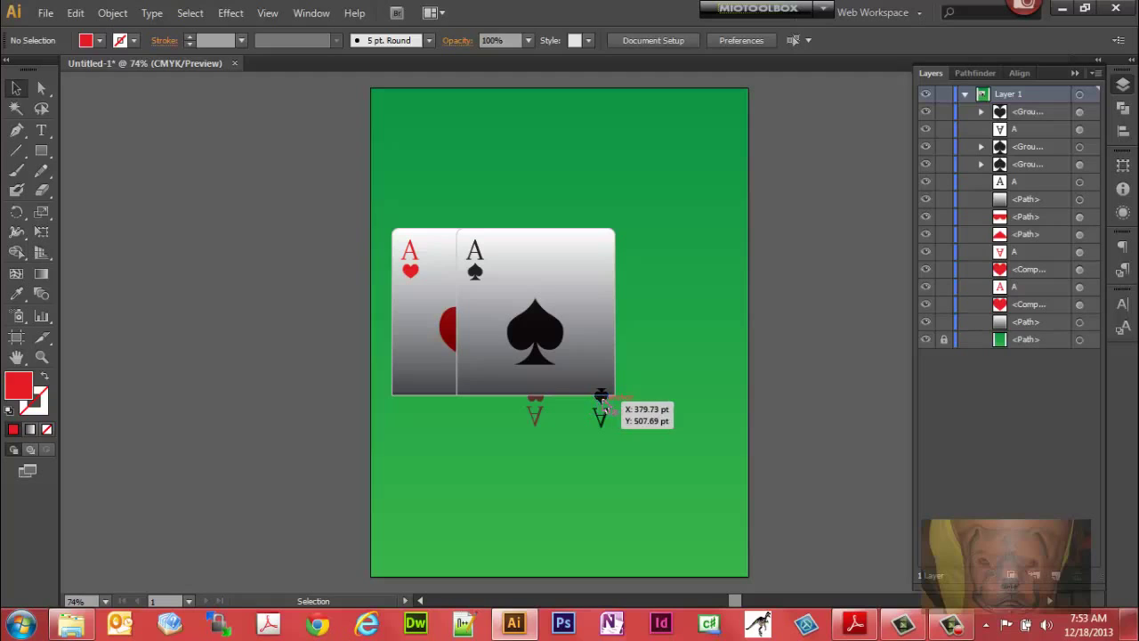
double_click(602, 401)
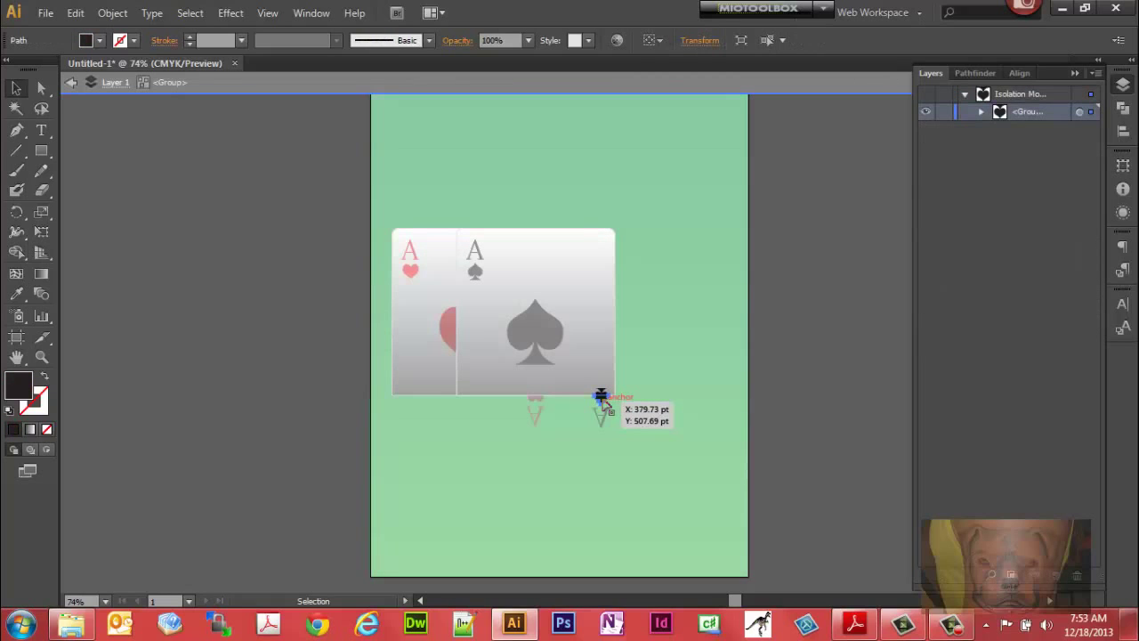
click(602, 398)
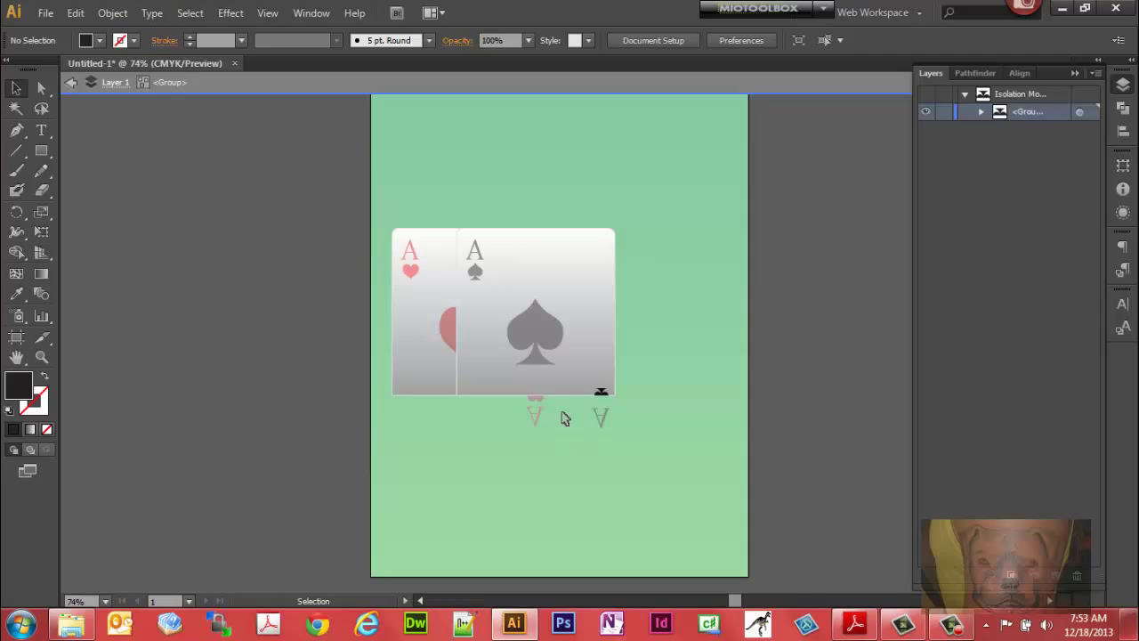
double_click(568, 460)
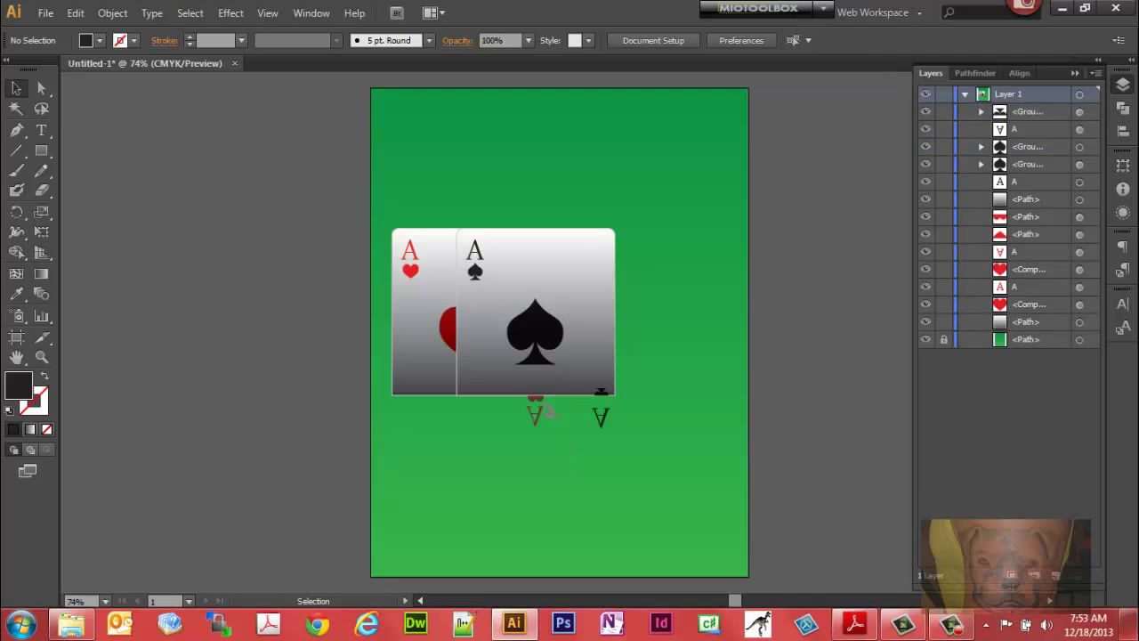
double_click(539, 402)
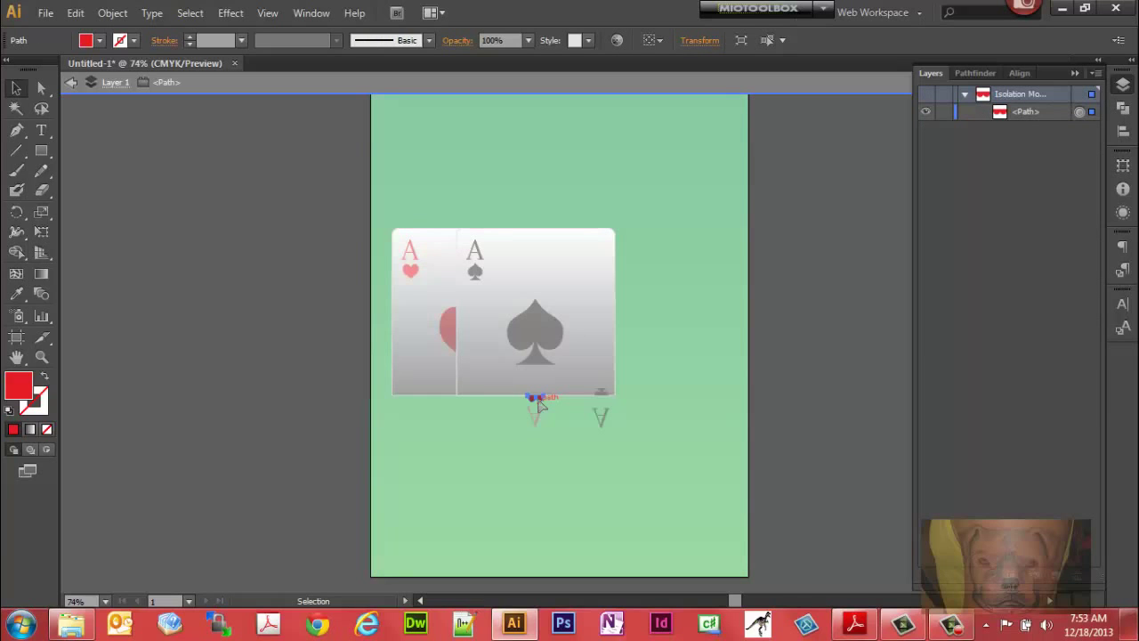
click(537, 402)
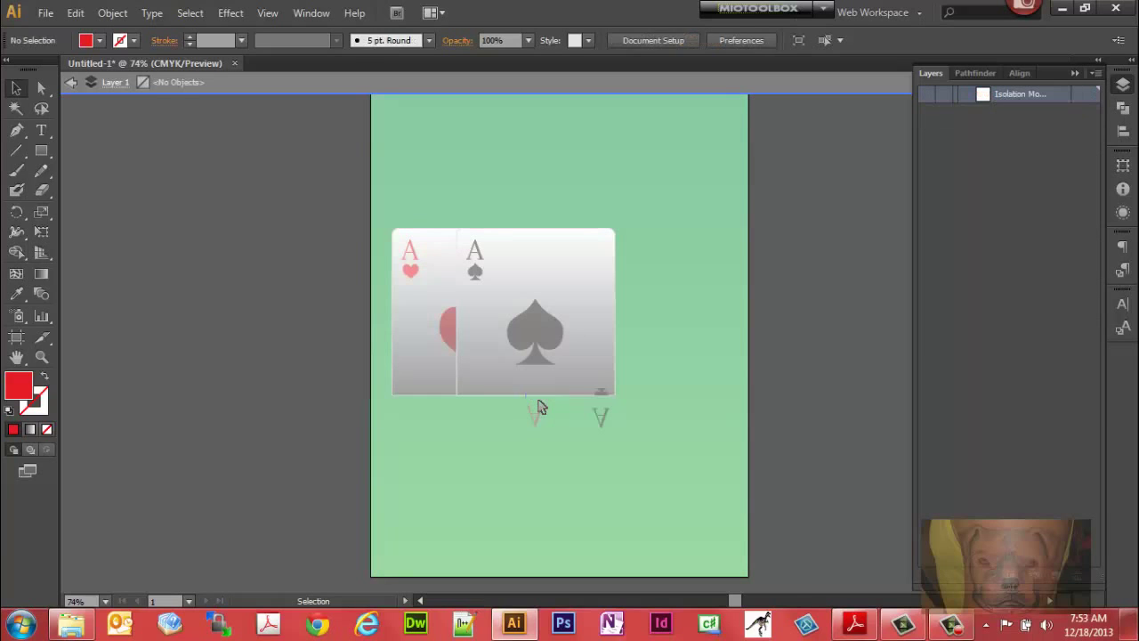
double_click(606, 470)
click(601, 416)
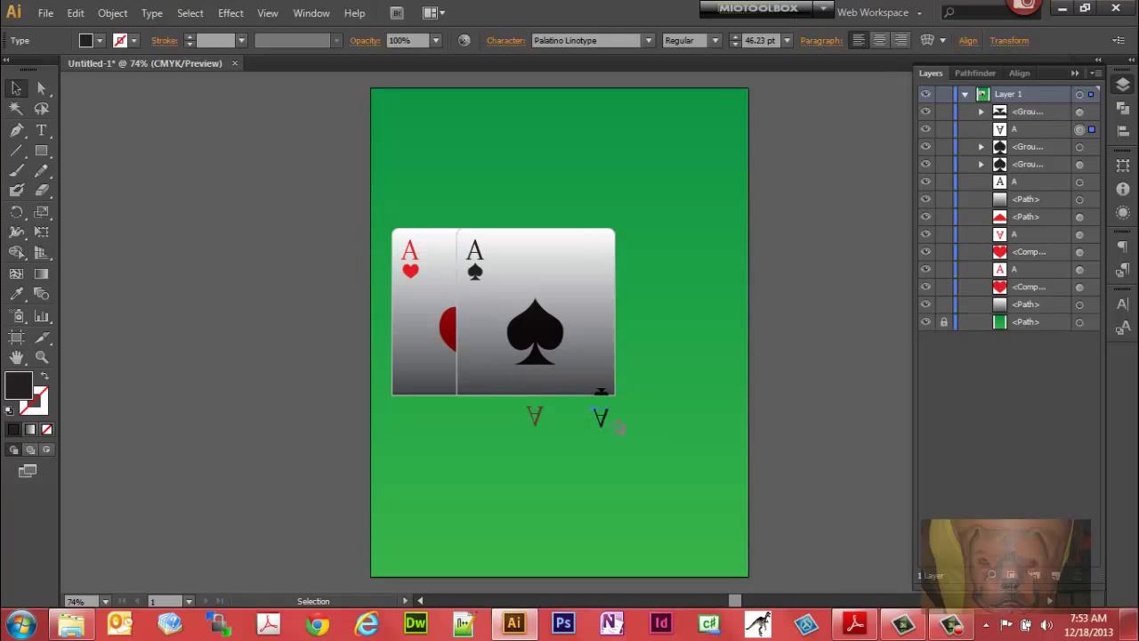
shift+click(531, 418)
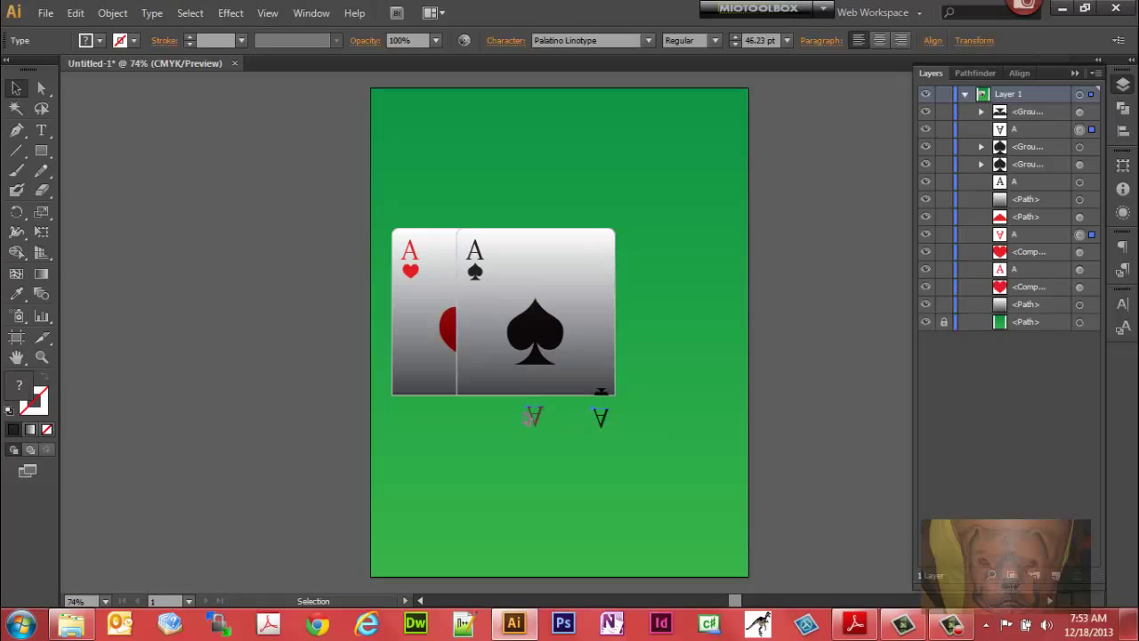
key(Delete)
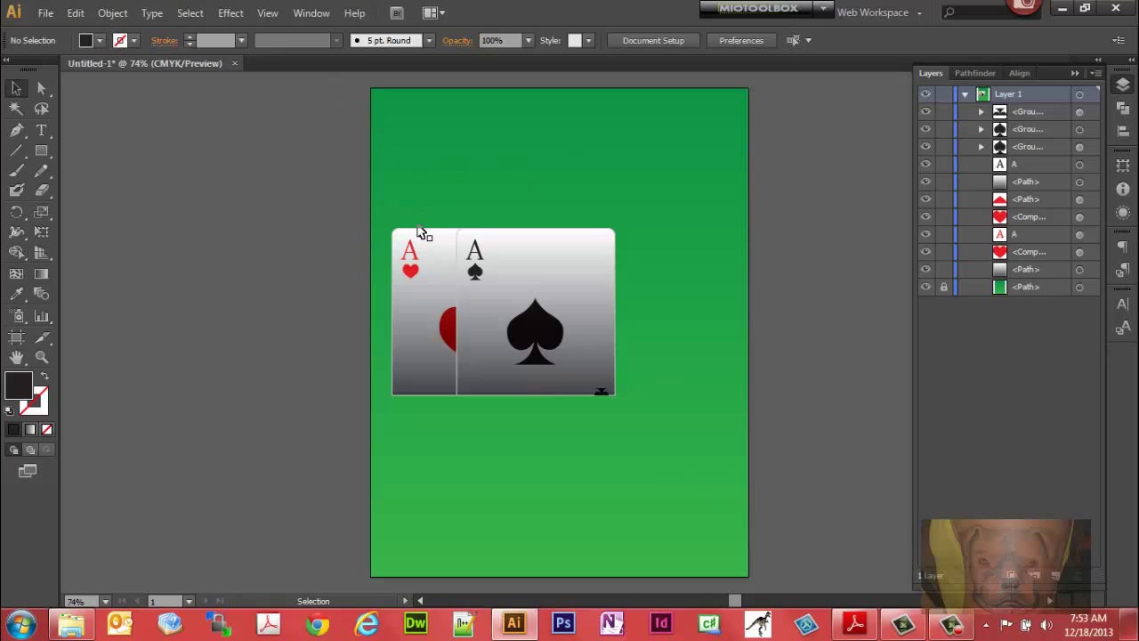
- Wrap both ace cards in an Envelope Distort mesh with 1 row and 1 column
drag(389, 200, 625, 439)
click(113, 13)
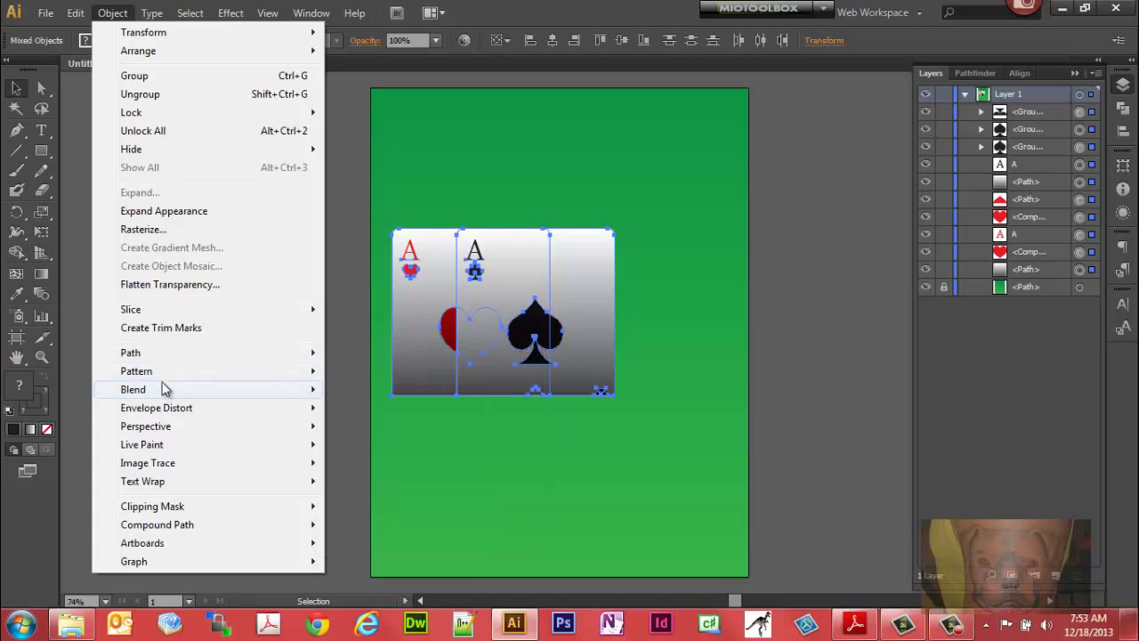
mouse_move(162, 354)
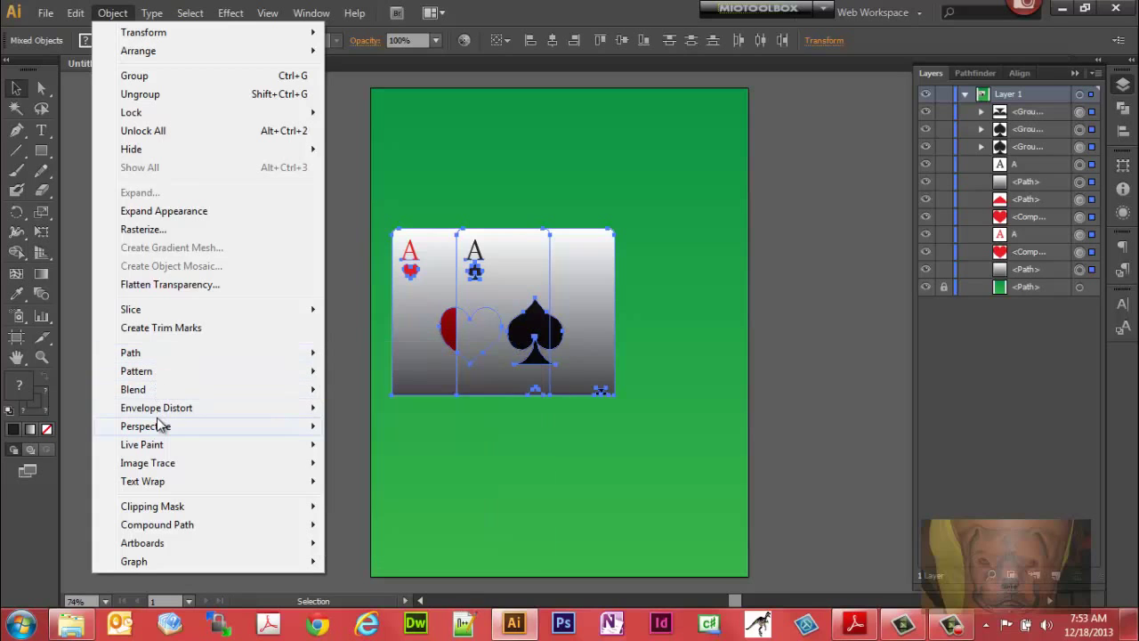
mouse_move(182, 411)
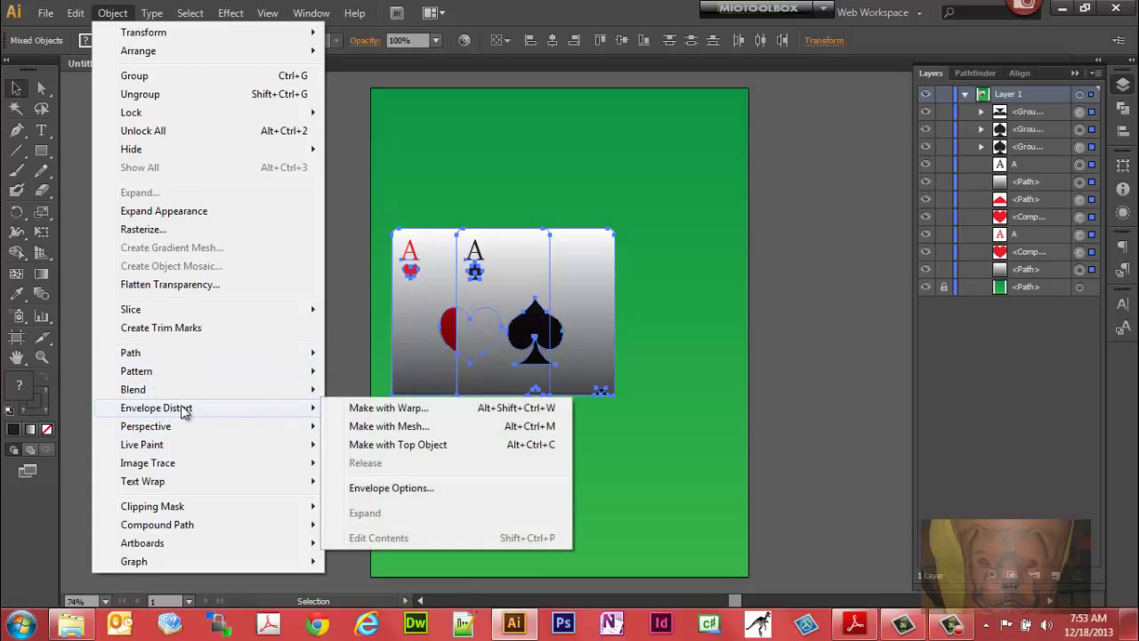
click(388, 426)
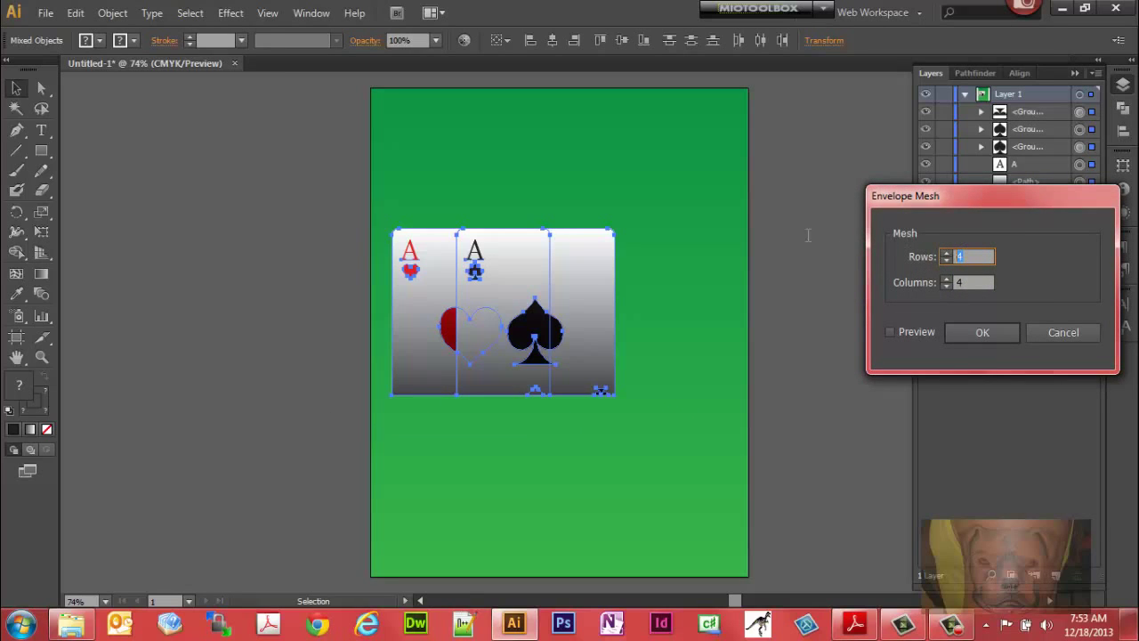
text(1)
key(Tab)
text(1)
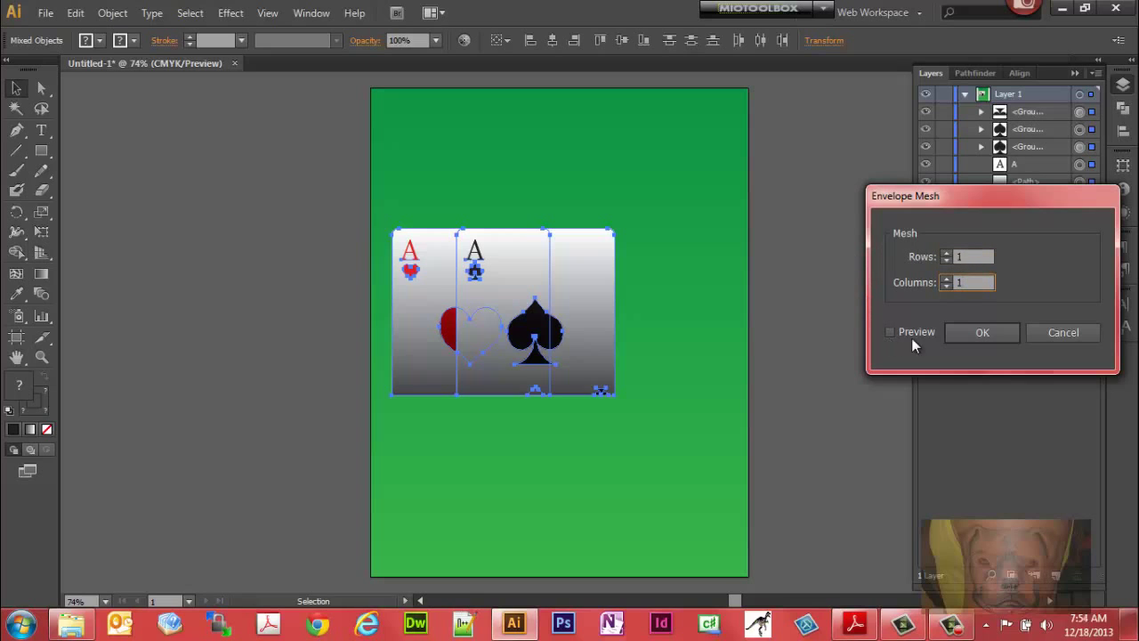
click(979, 331)
- Pull the envelope's right-edge mesh point outward with Direct Selection to bend the cards
click(828, 345)
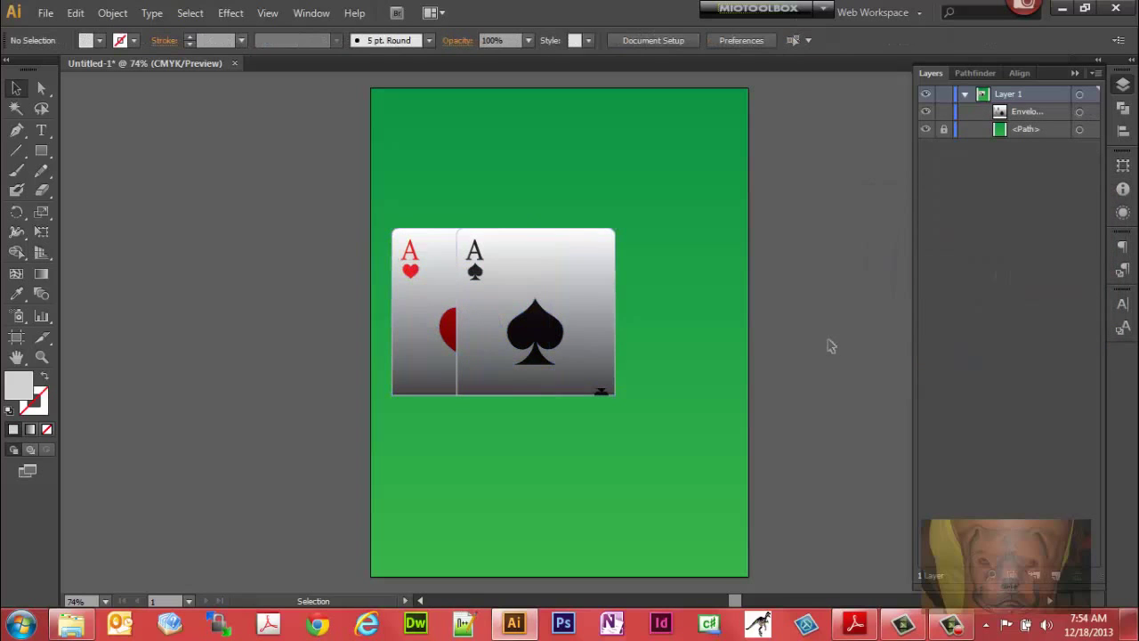
drag(402, 211, 422, 258)
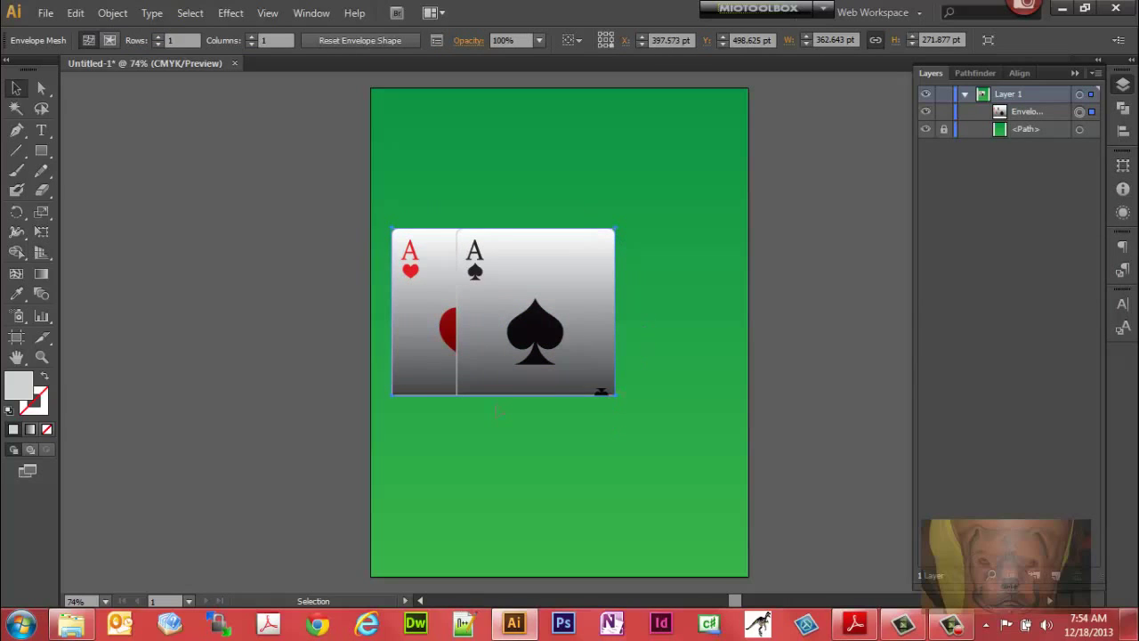
key(a)
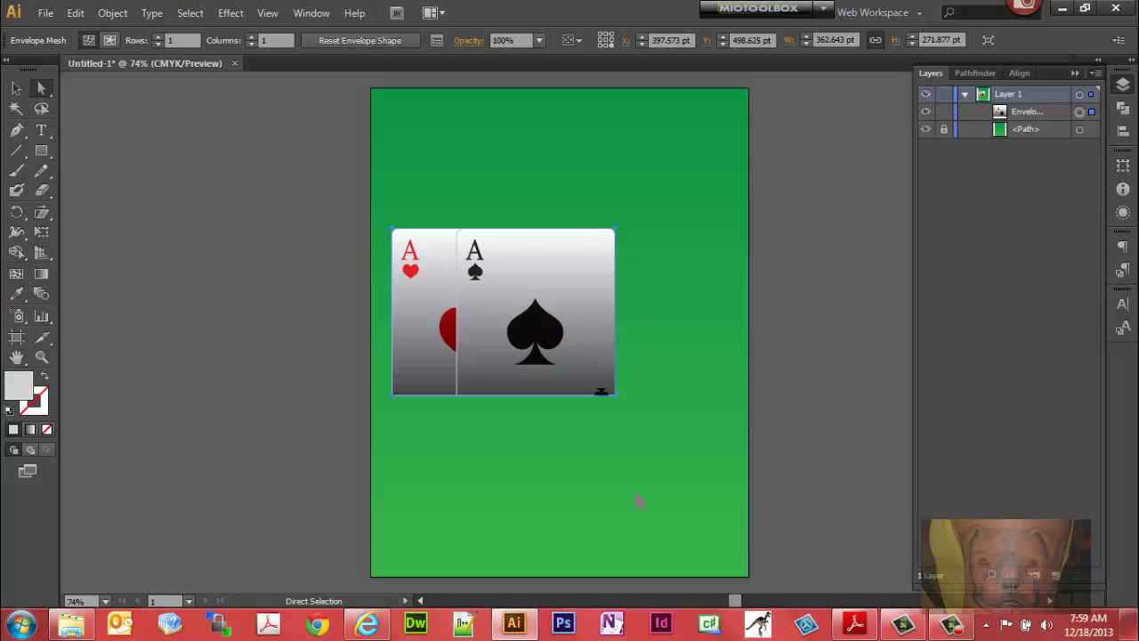
click(626, 406)
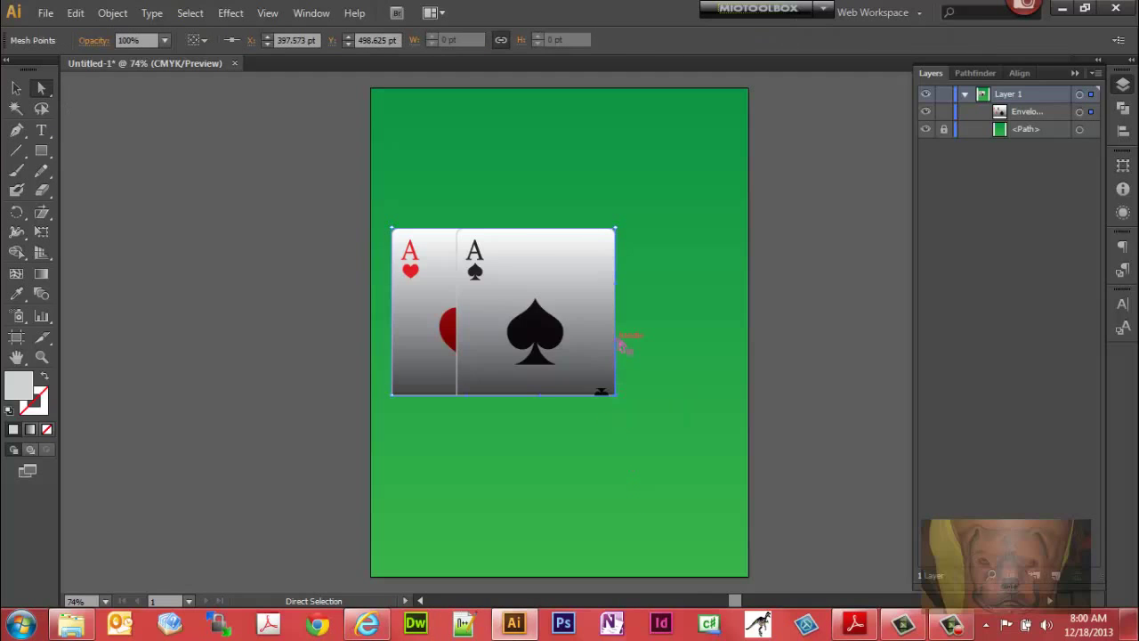
mouse_move(621, 340)
mouse_down()
mouse_move(659, 345)
mouse_move(628, 347)
mouse_up()
- Move the card envelope right and shift its bottom edge point left to slant it
drag(382, 188, 623, 420)
drag(479, 337, 531, 339)
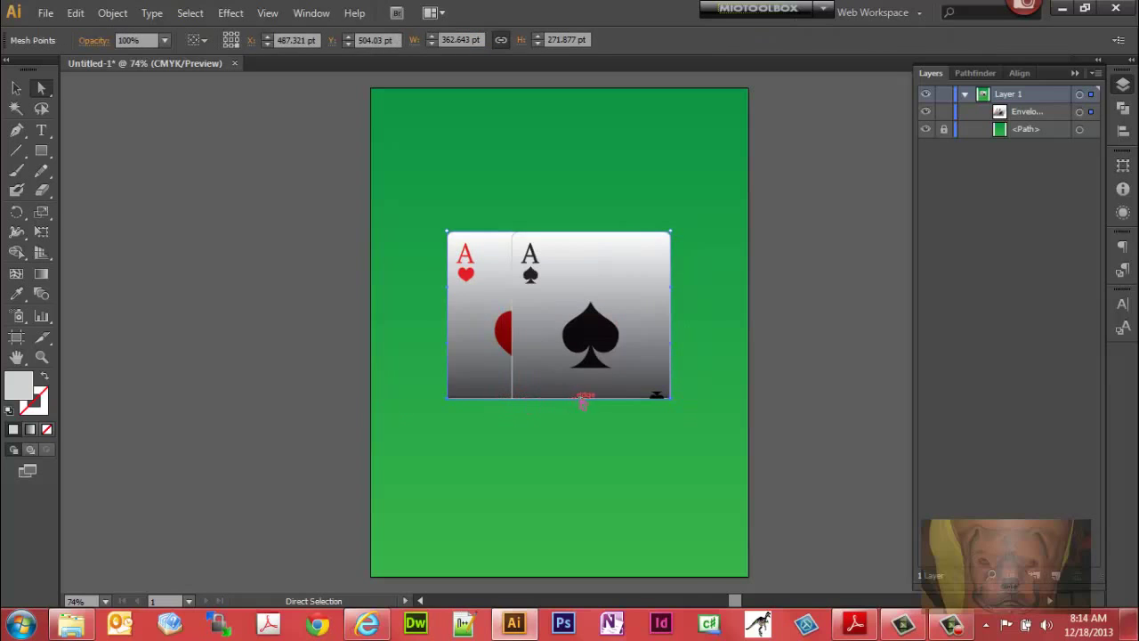
drag(606, 401, 556, 406)
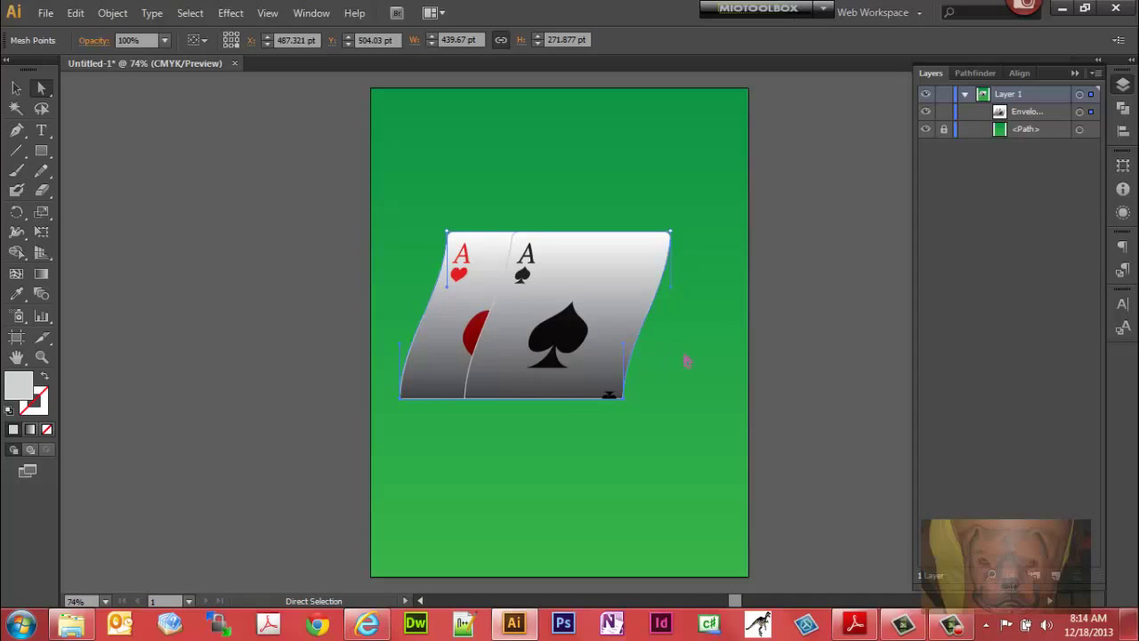
- Shear the card envelope sideways with the Shear tool so its sides curve like paper
click(41, 214)
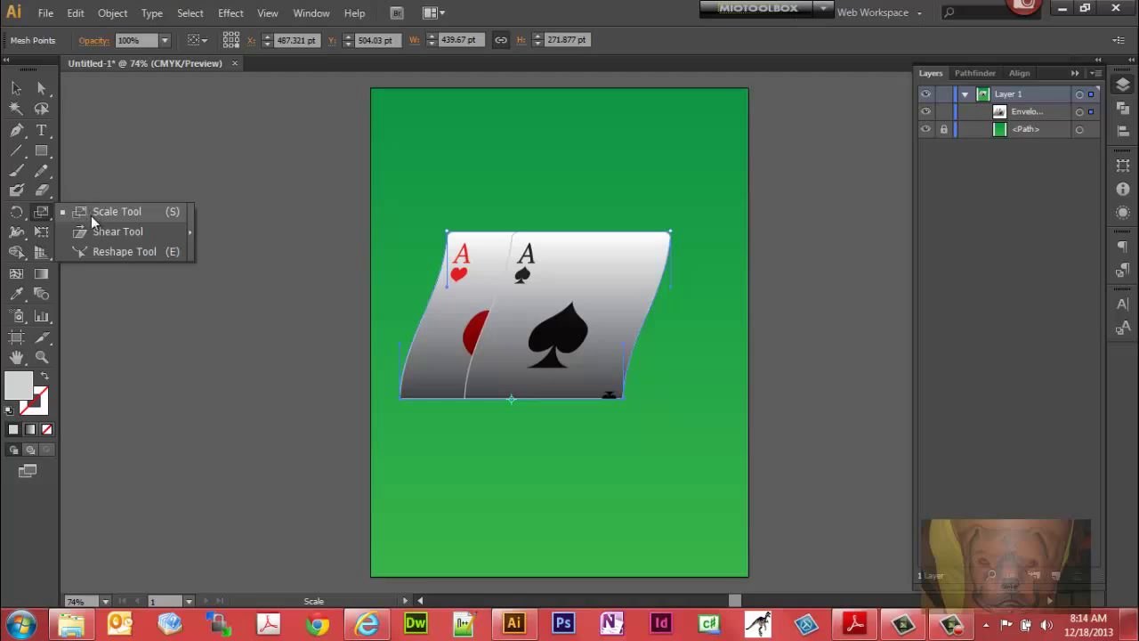
click(100, 234)
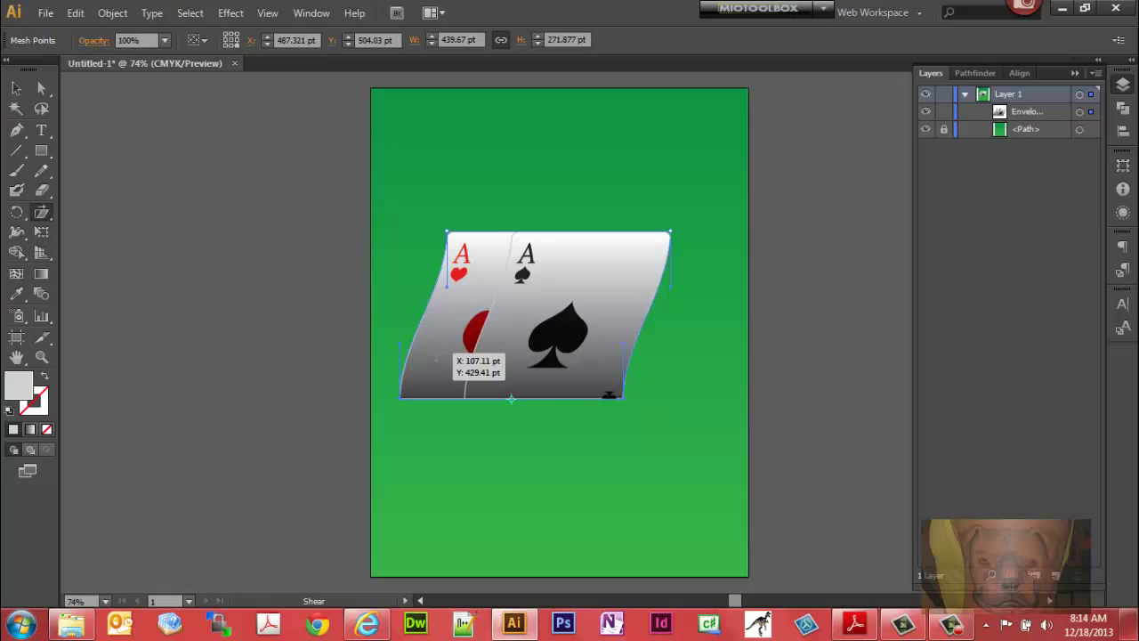
drag(436, 357, 466, 358)
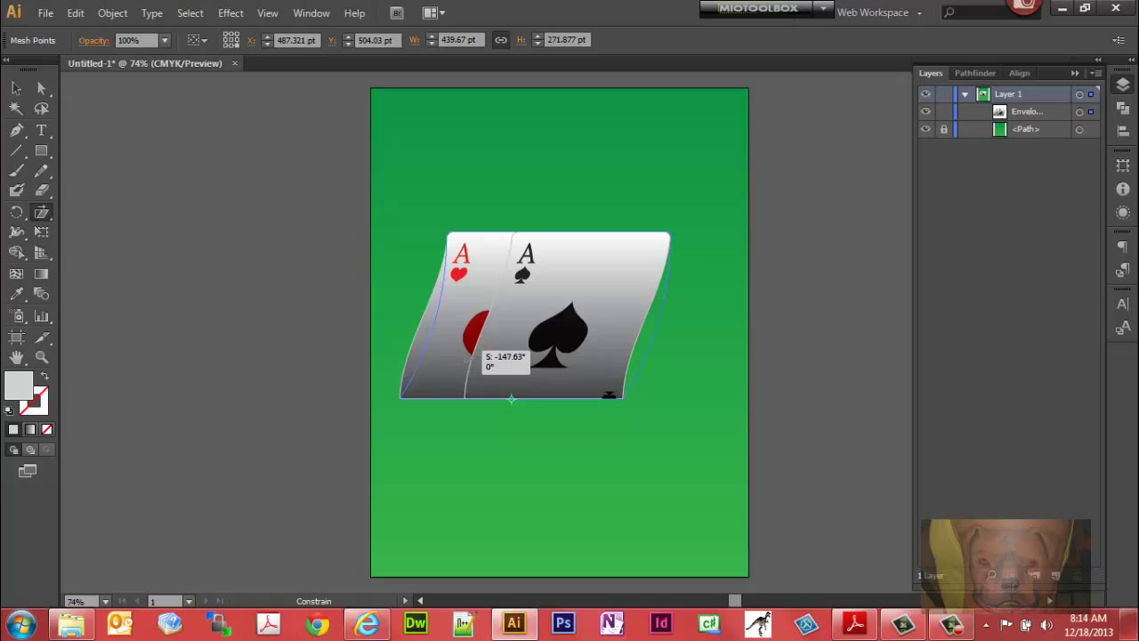
drag(465, 358, 466, 358)
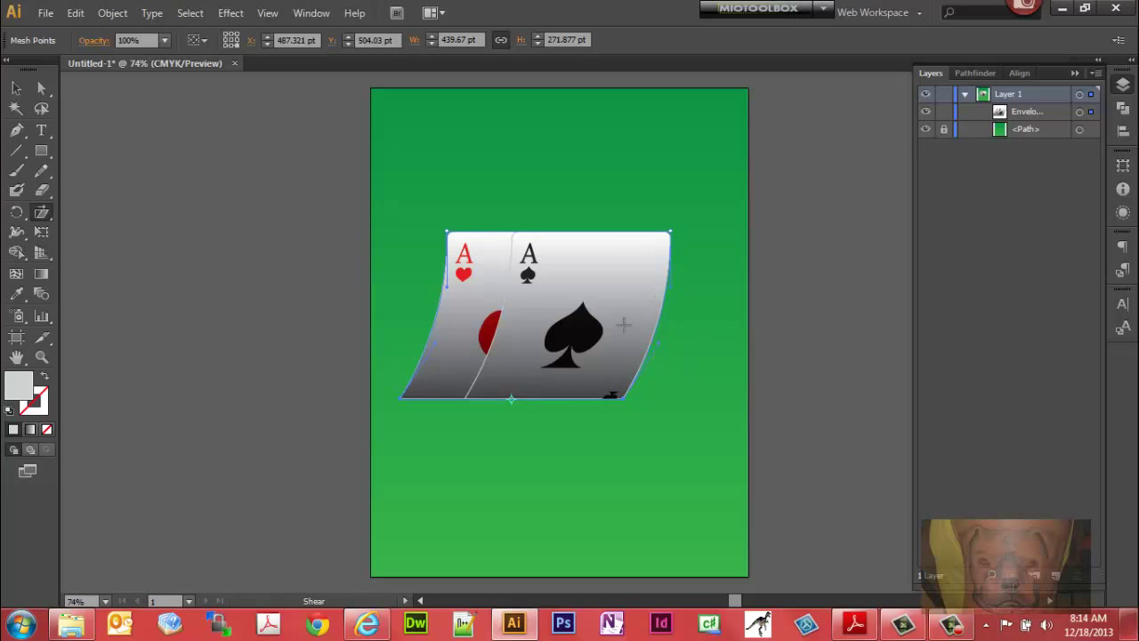
- Scale the envelope with the Scale tool to curl the cards' lower edge, then return to Selection
click(42, 212)
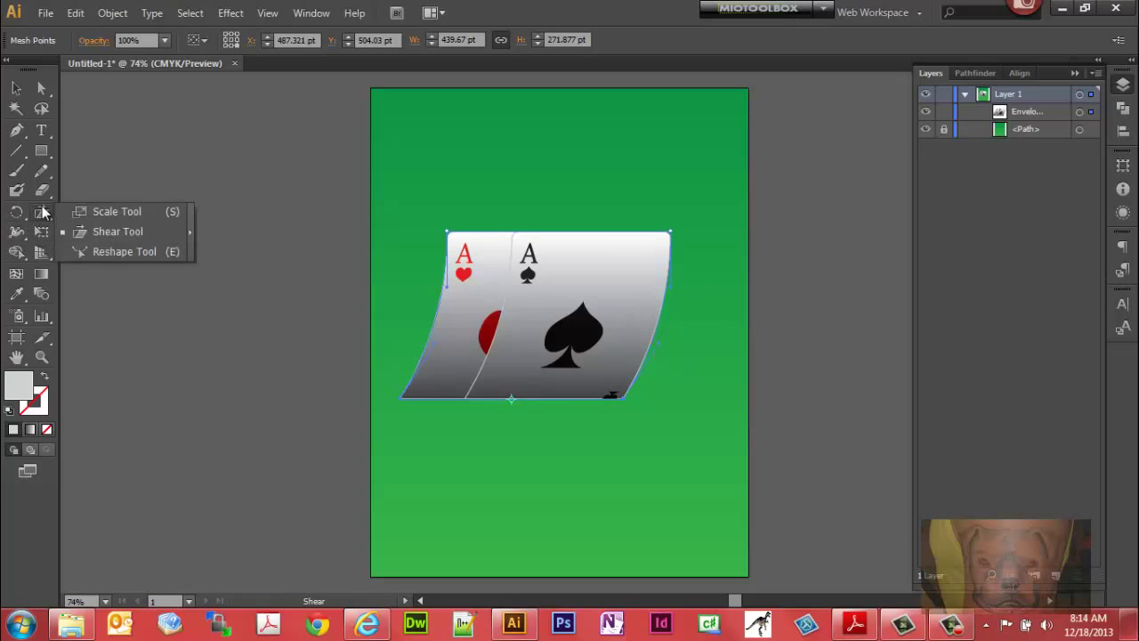
click(109, 212)
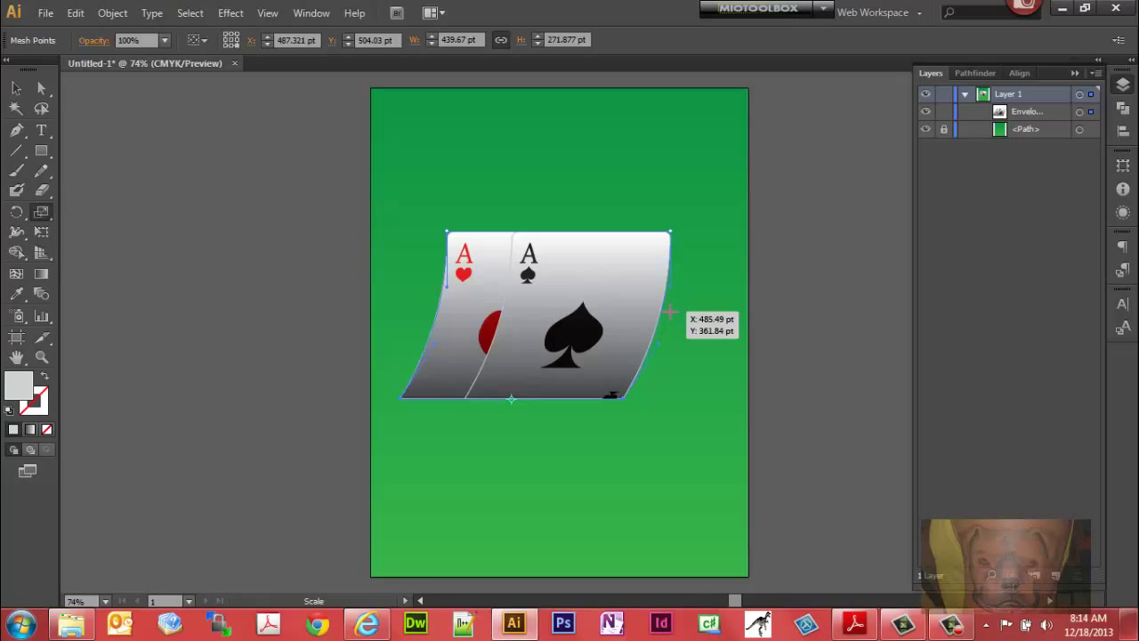
drag(669, 311, 695, 380)
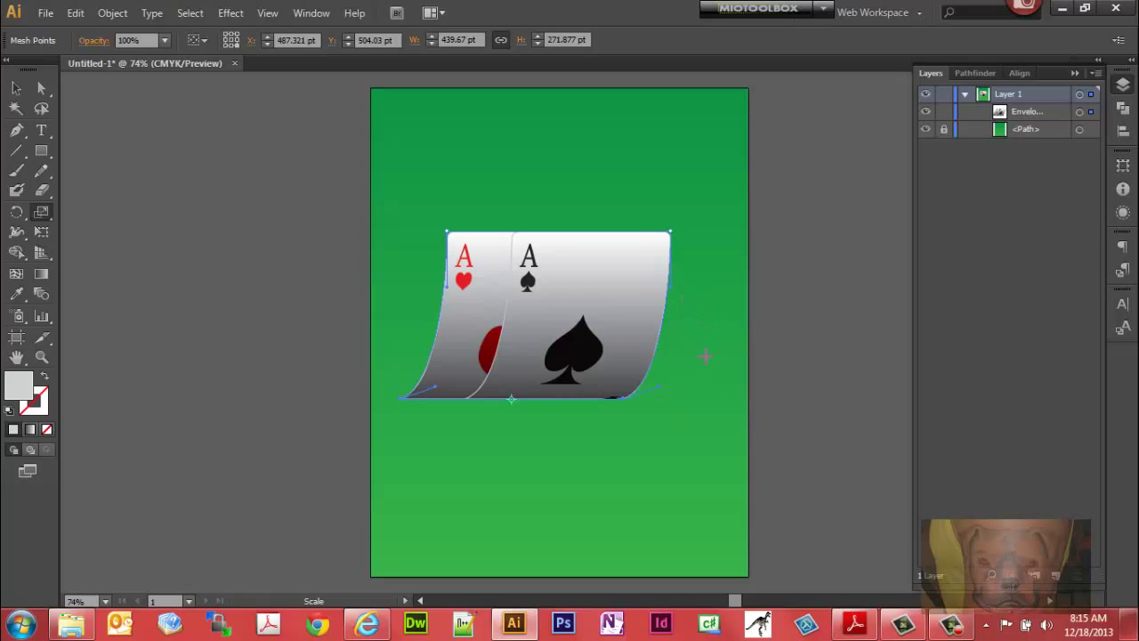
click(17, 90)
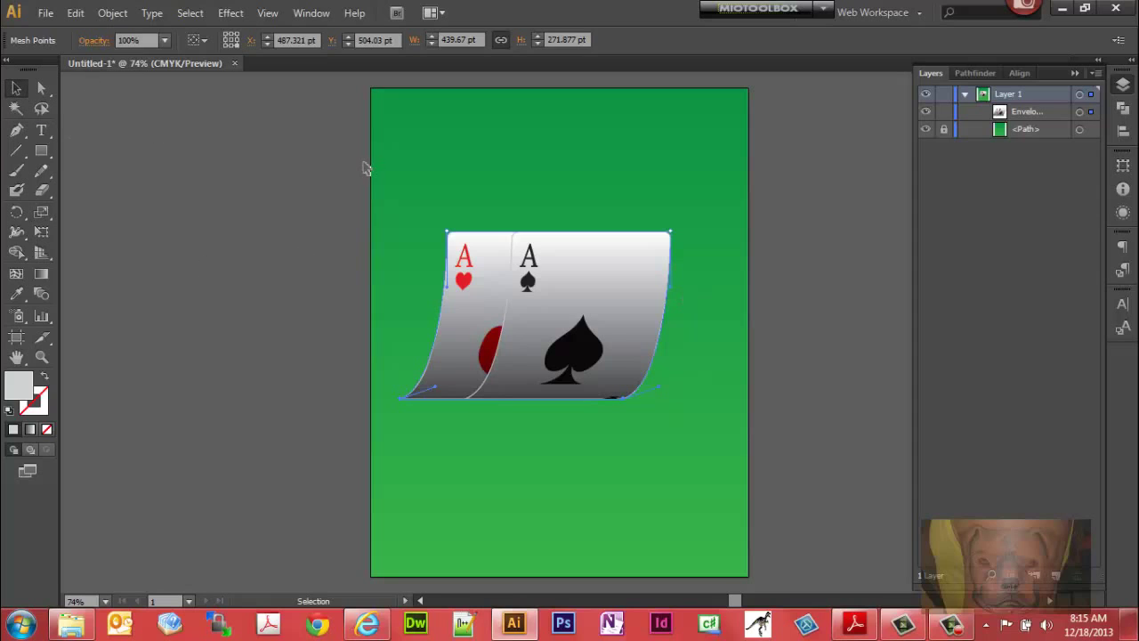
click(431, 172)
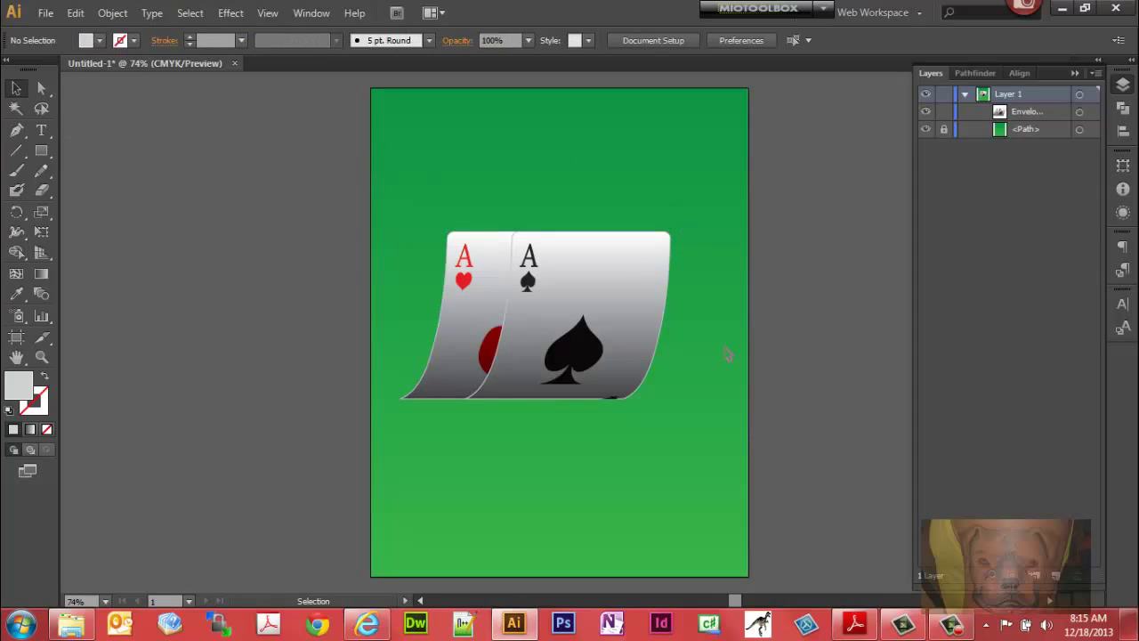